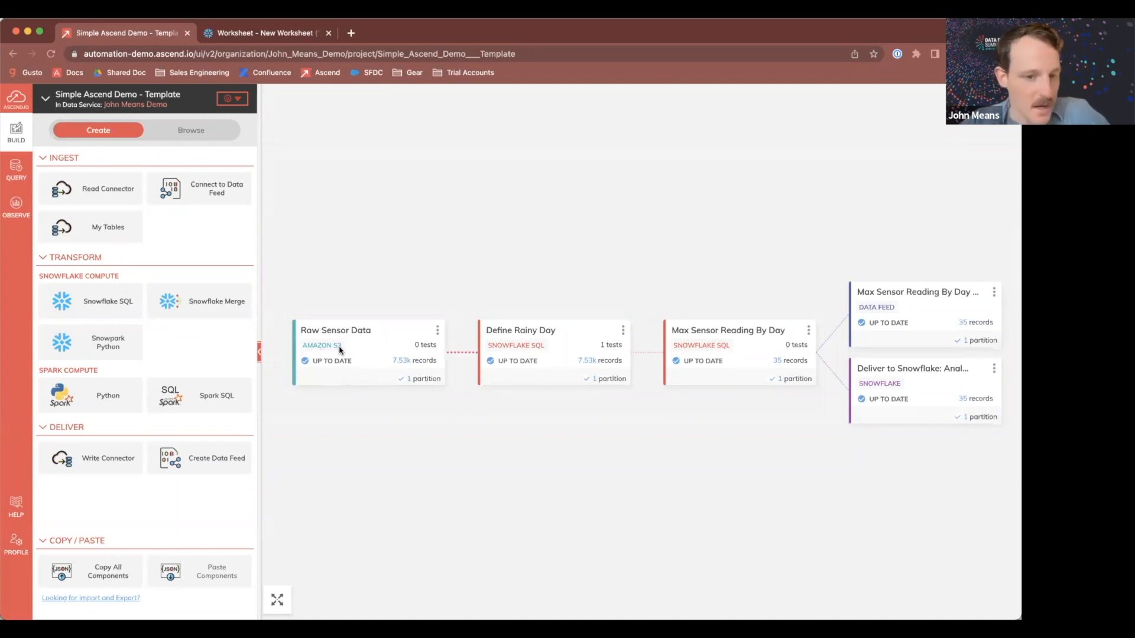
Step: Browse the connection types offered for a new Read Connector connection, then cancel back to the pipeline graph
left_click(95, 191)
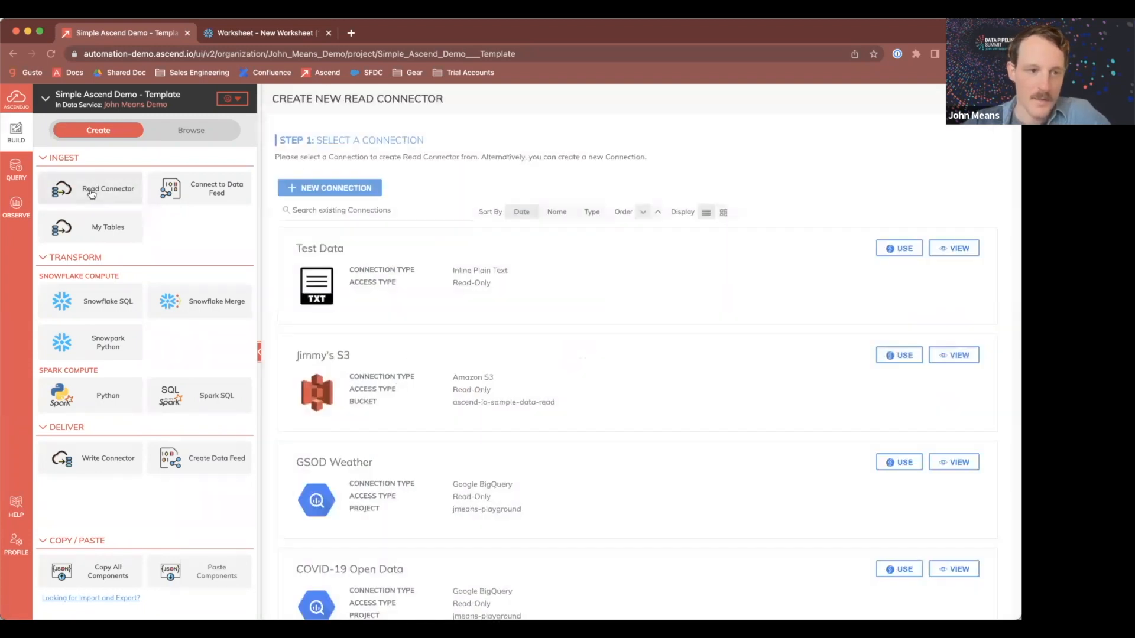
left_click(313, 190)
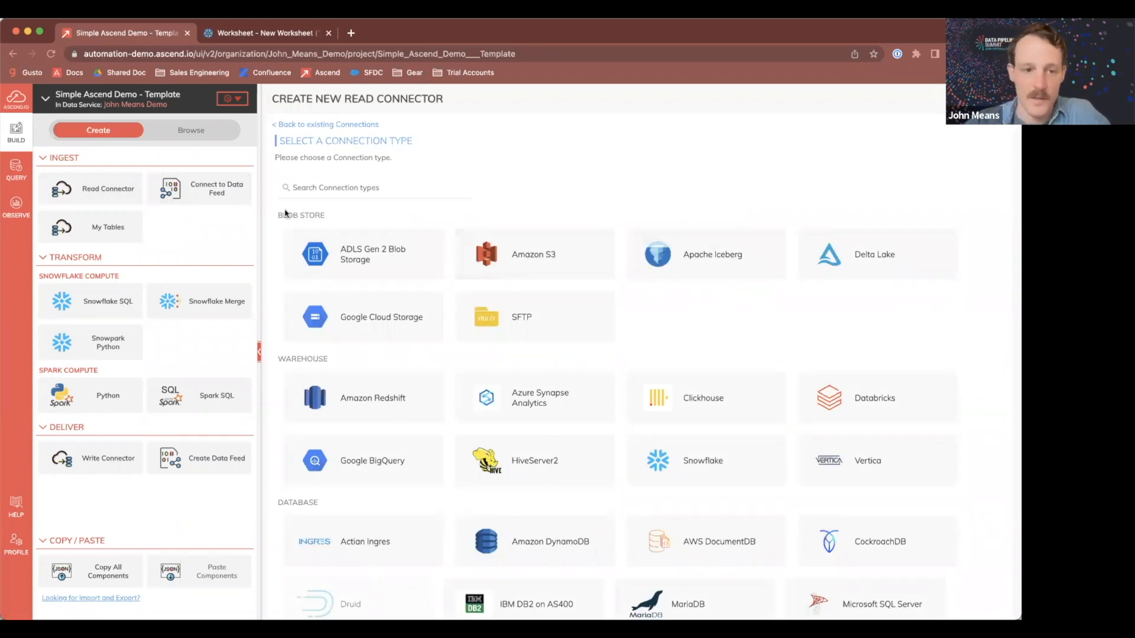
scroll(389, 360, "down", 2)
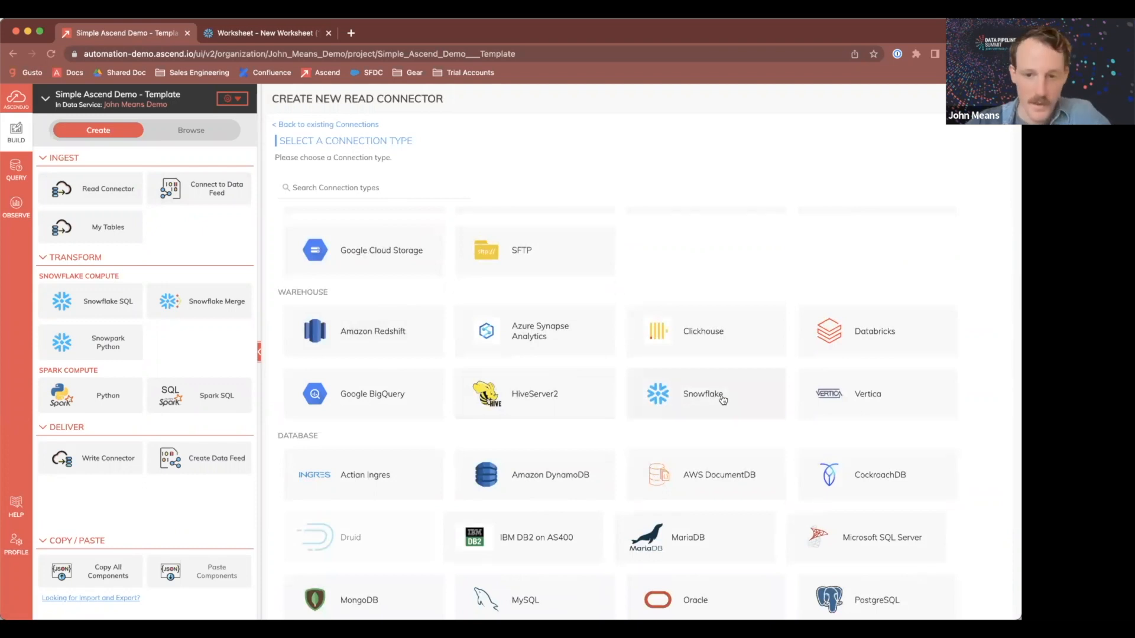
scroll(703, 391, "down", 6)
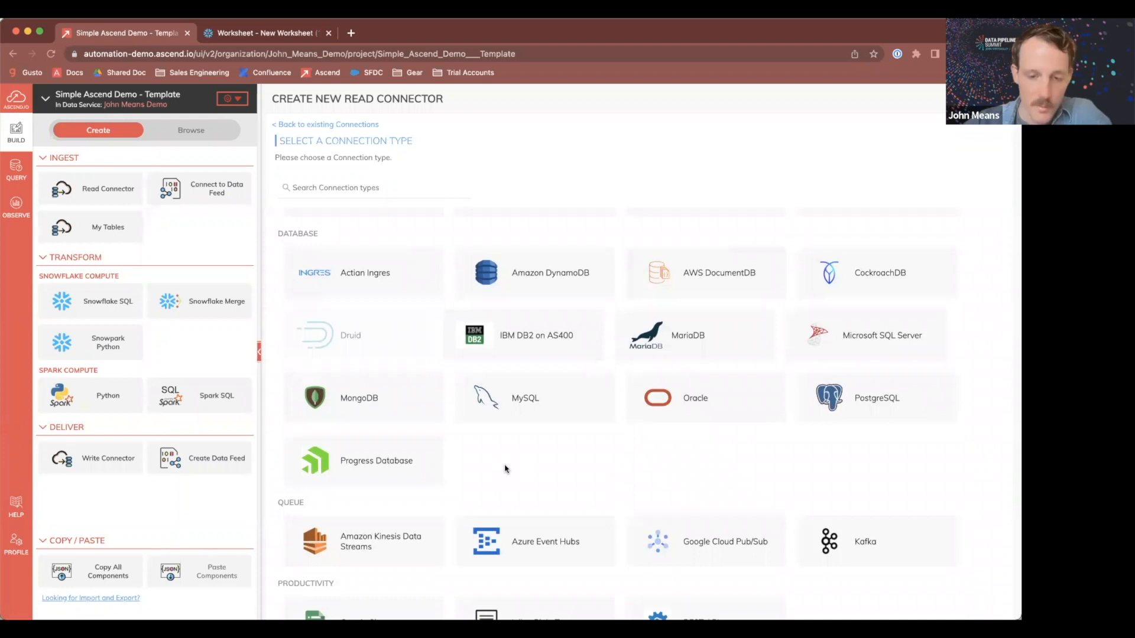
scroll(506, 468, "down", 4)
scroll(608, 452, "down", 3)
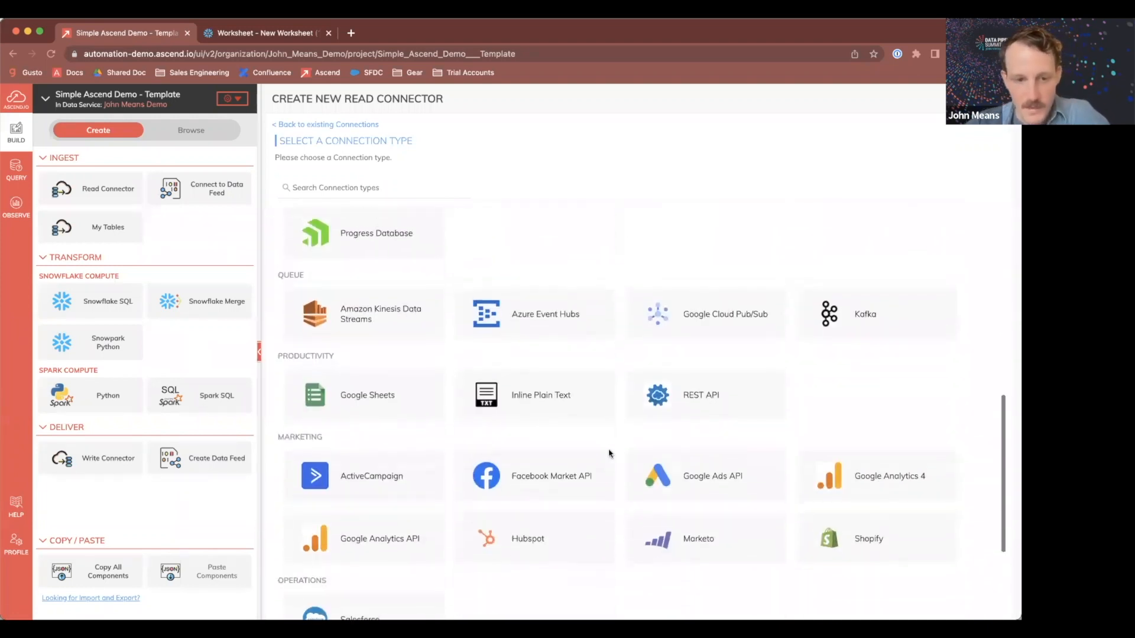
scroll(412, 431, "down", 1)
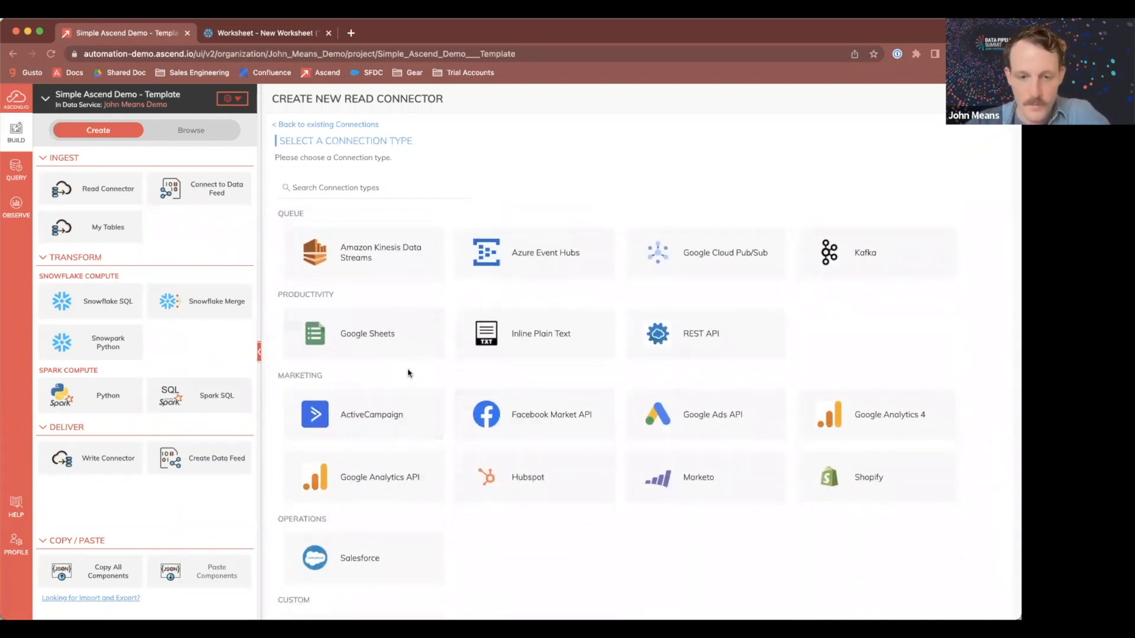
scroll(507, 472, "down", 2)
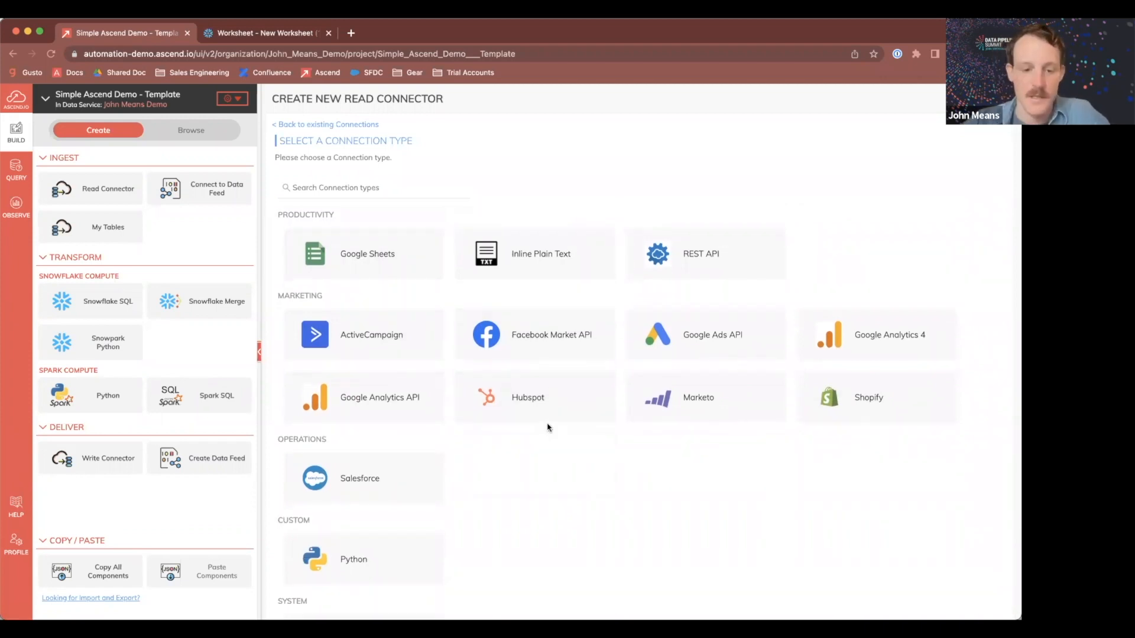
scroll(548, 427, "down", 1)
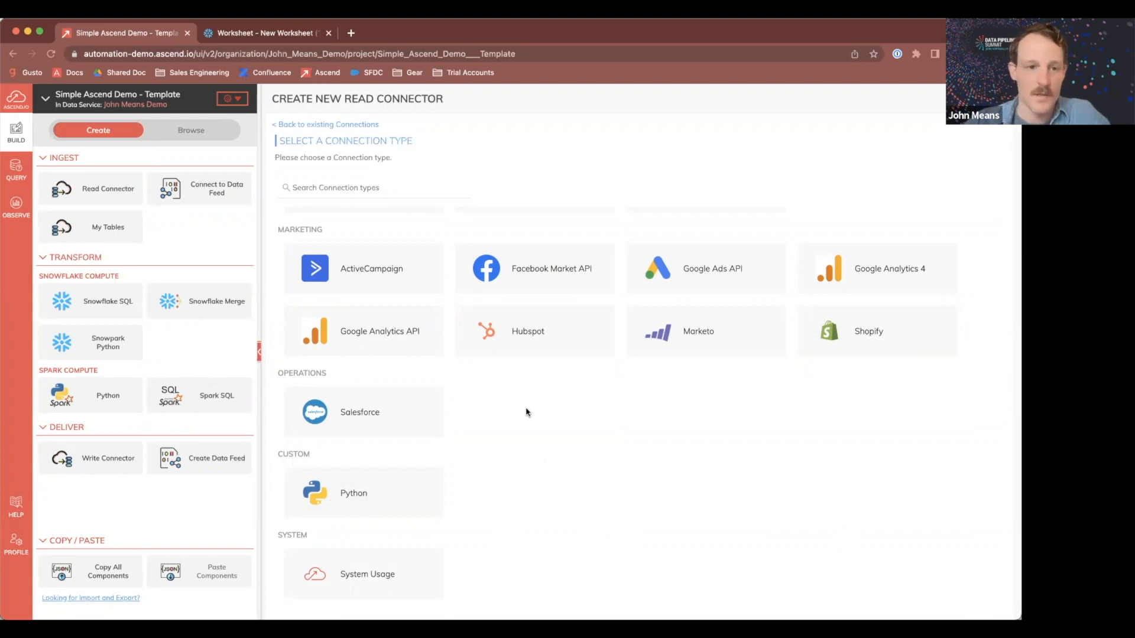
left_click(337, 126)
left_click(1003, 99)
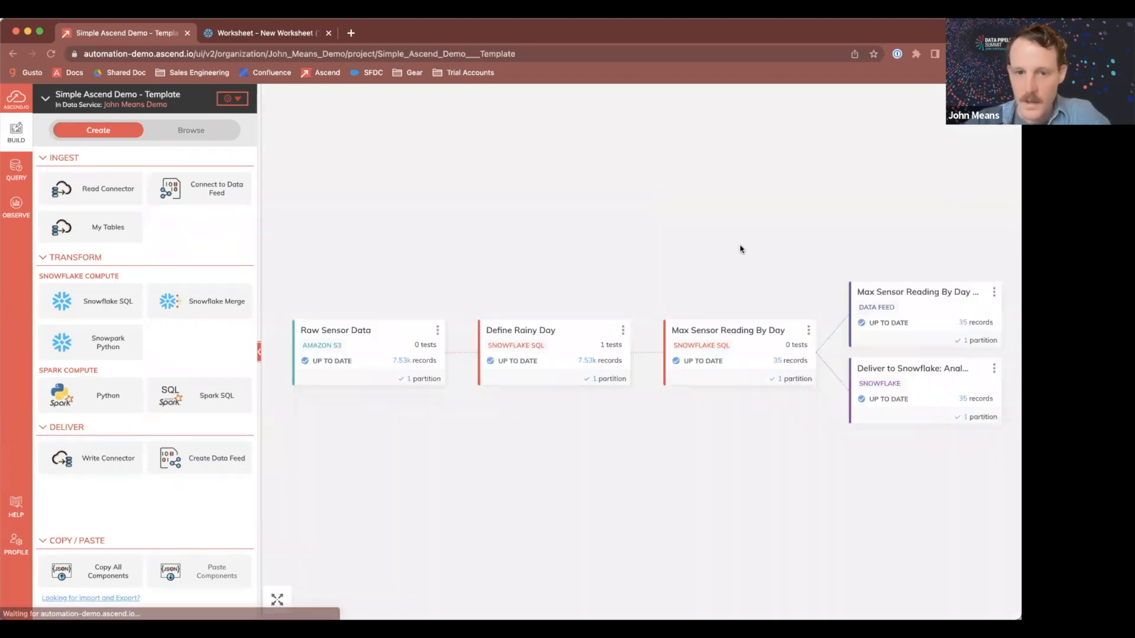
Step: Inspect the Raw Sensor Data component's records and schema
left_click(369, 355)
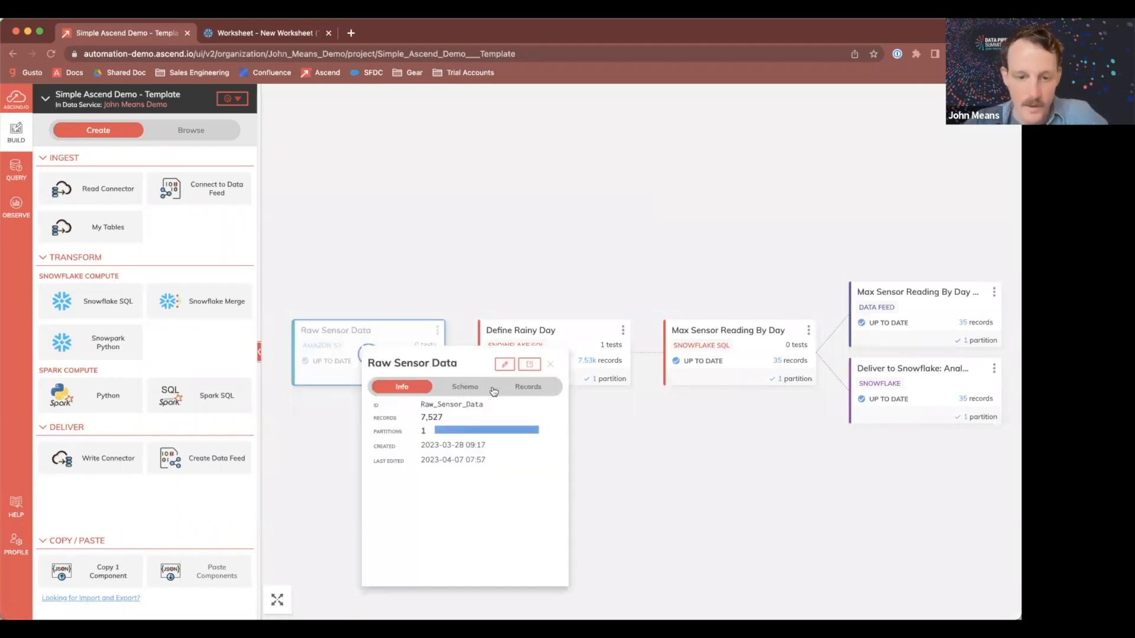
left_click(532, 392)
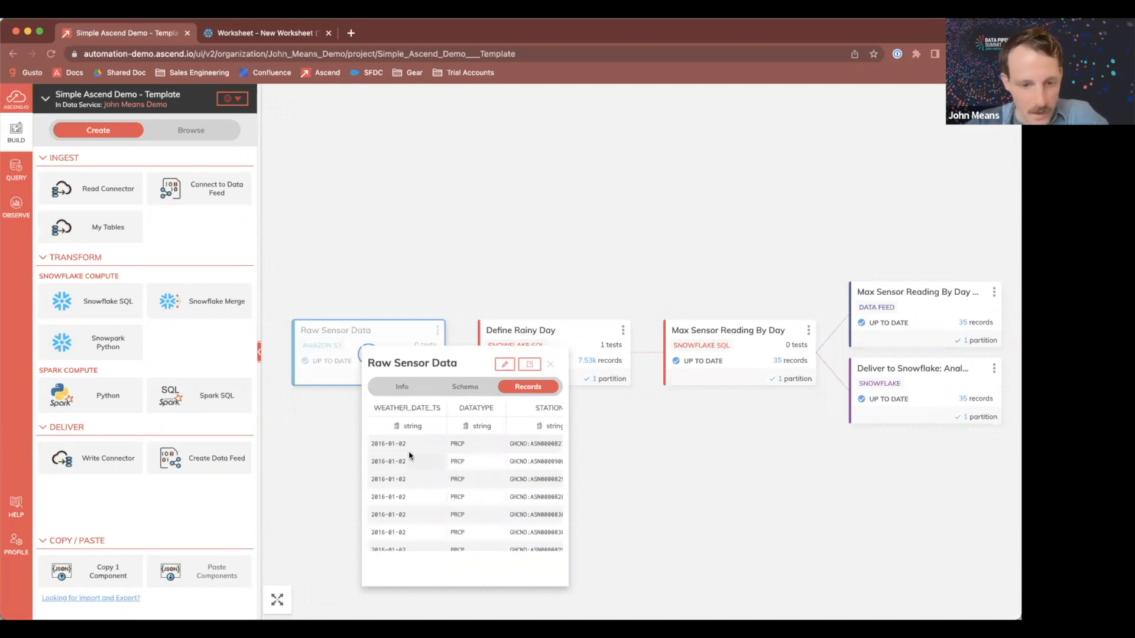
scroll(457, 458, "right", 2)
scroll(457, 456, "right", 3)
double_click(443, 443)
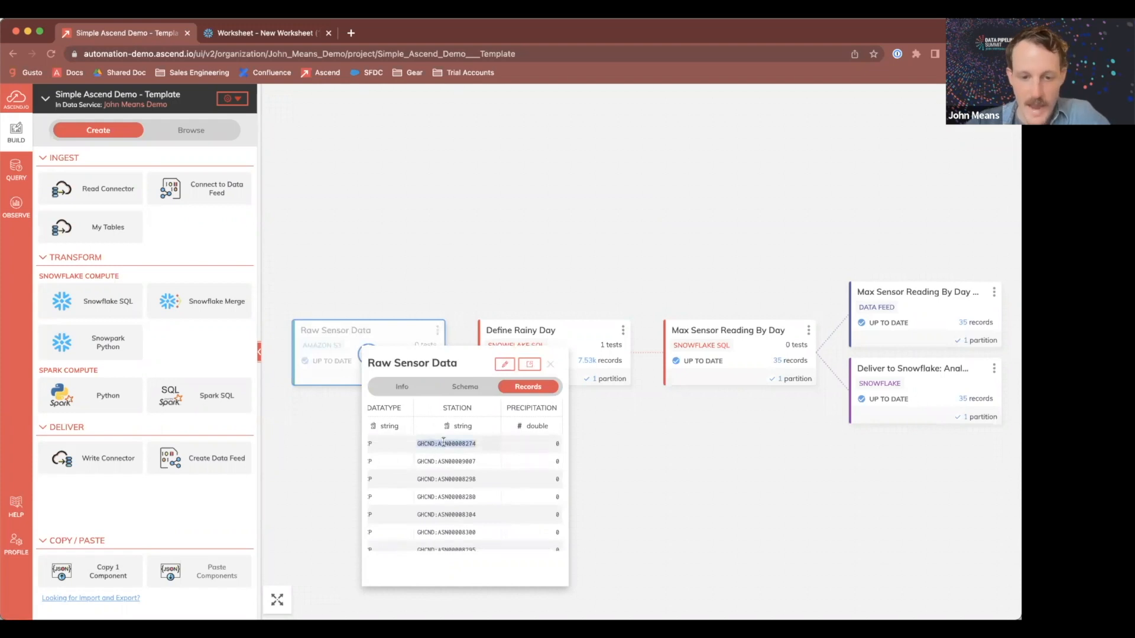
left_click(464, 391)
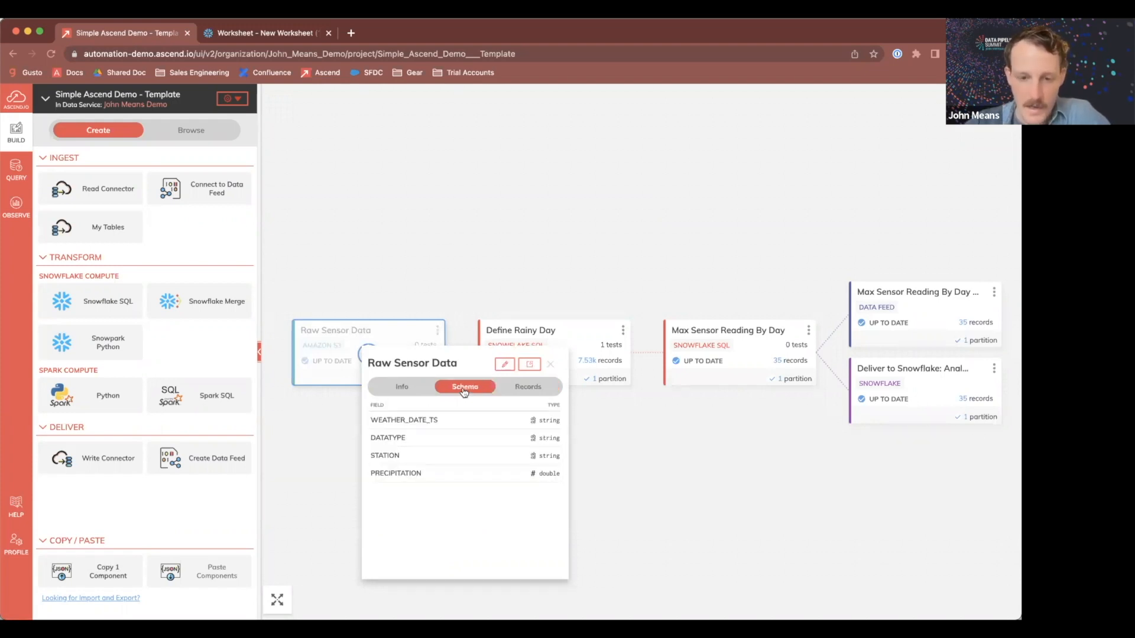
left_click(552, 366)
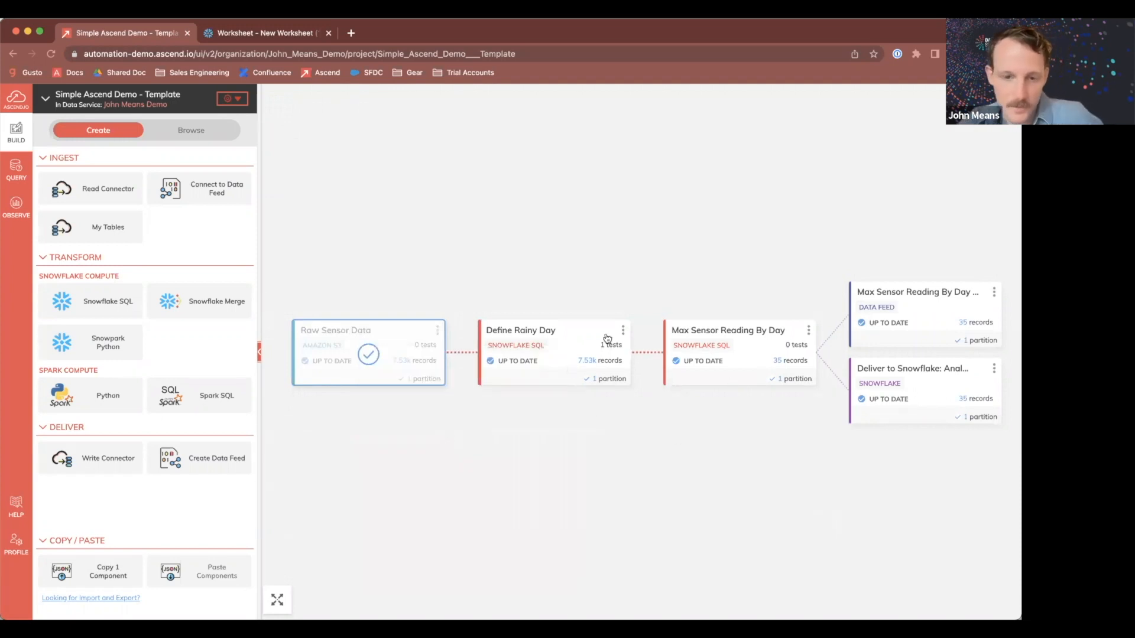
Step: Examine the SQL of the Define Rainy Day transform in its details panel
left_click(693, 433)
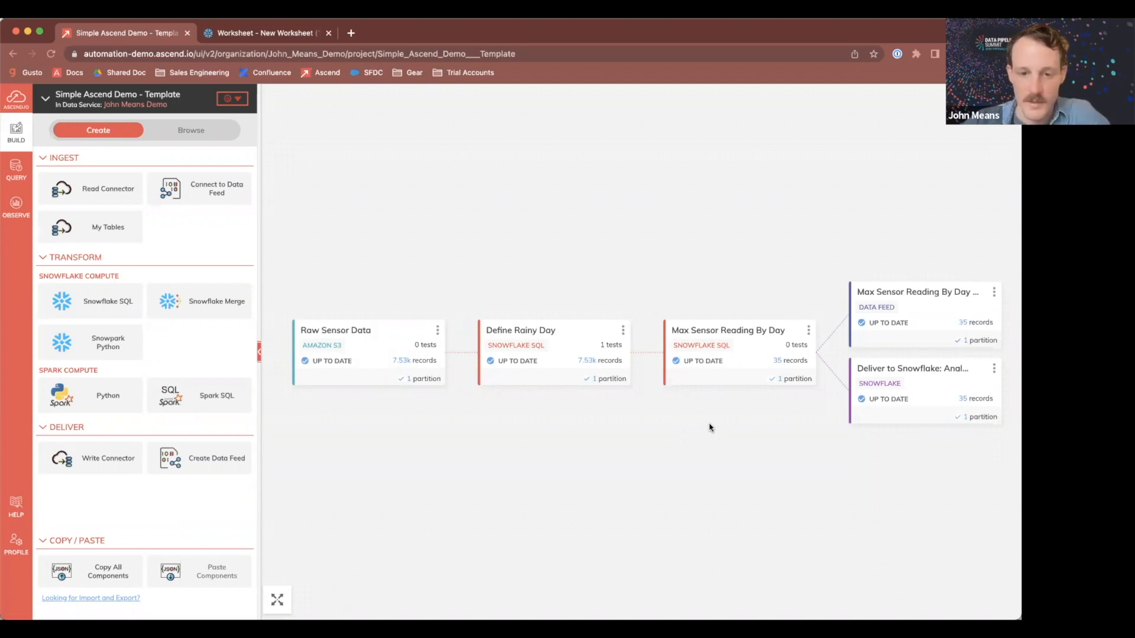
left_click(581, 337)
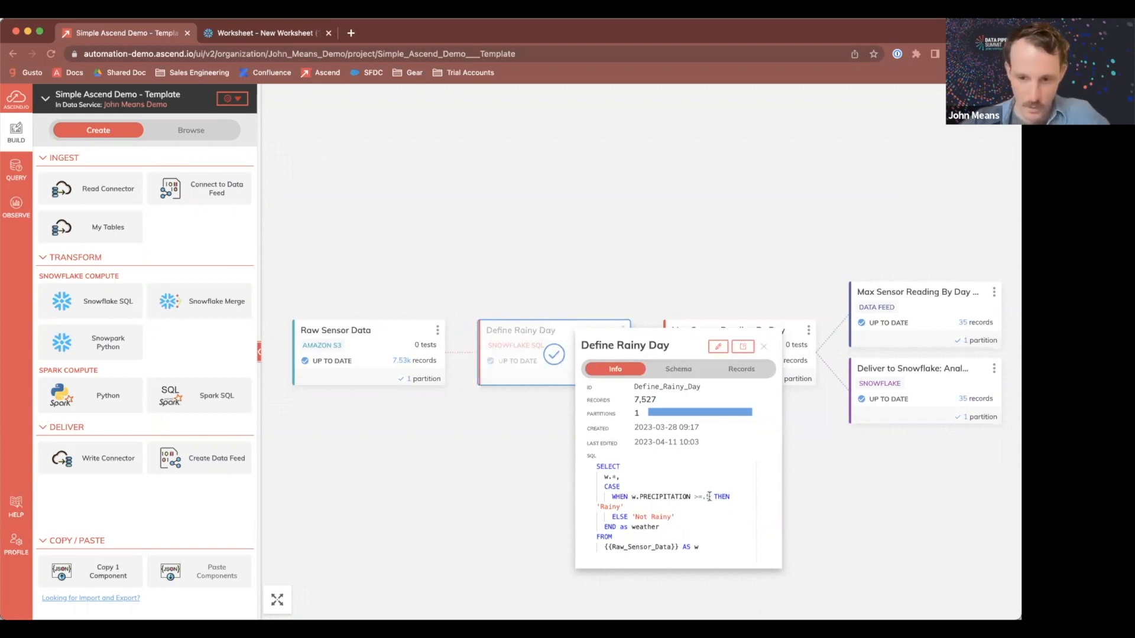
double_click(607, 506)
double_click(663, 516)
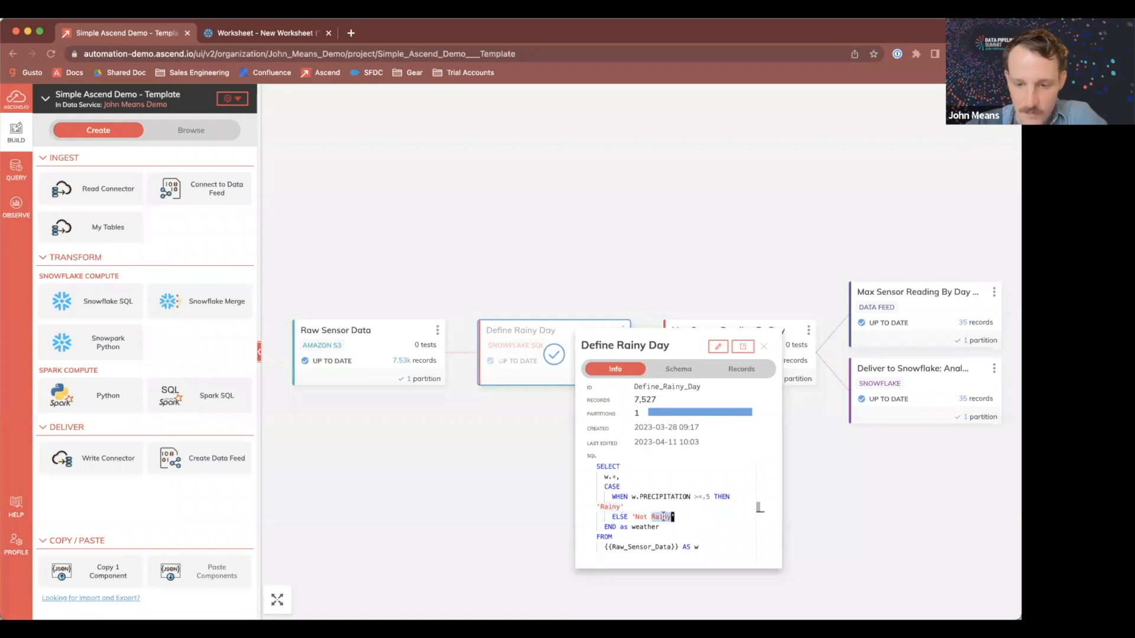
double_click(643, 526)
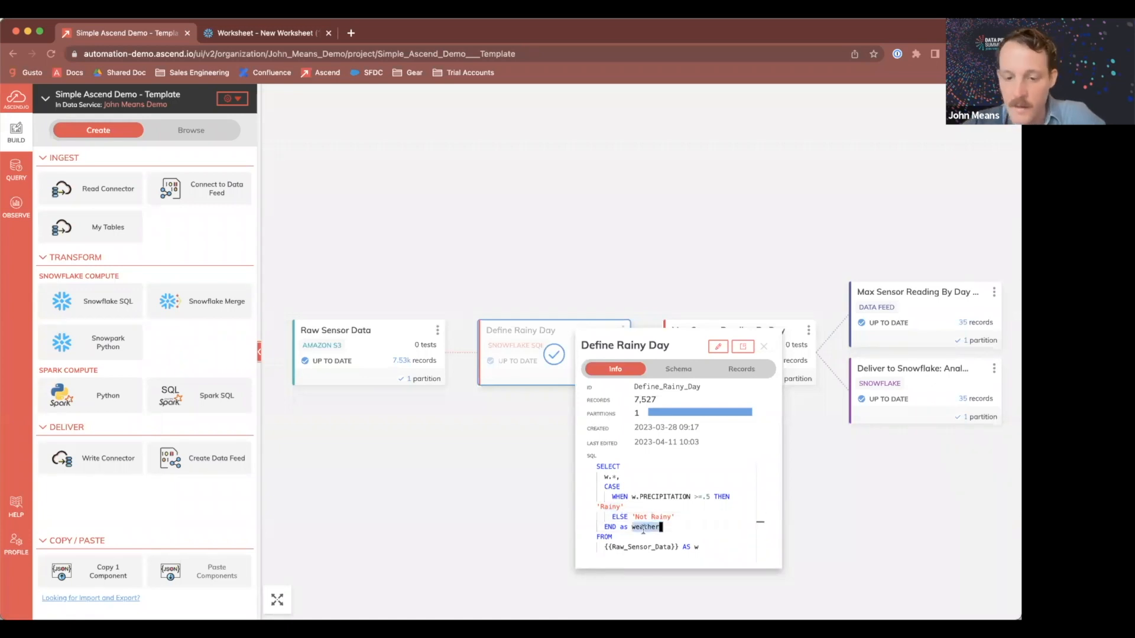
double_click(647, 547)
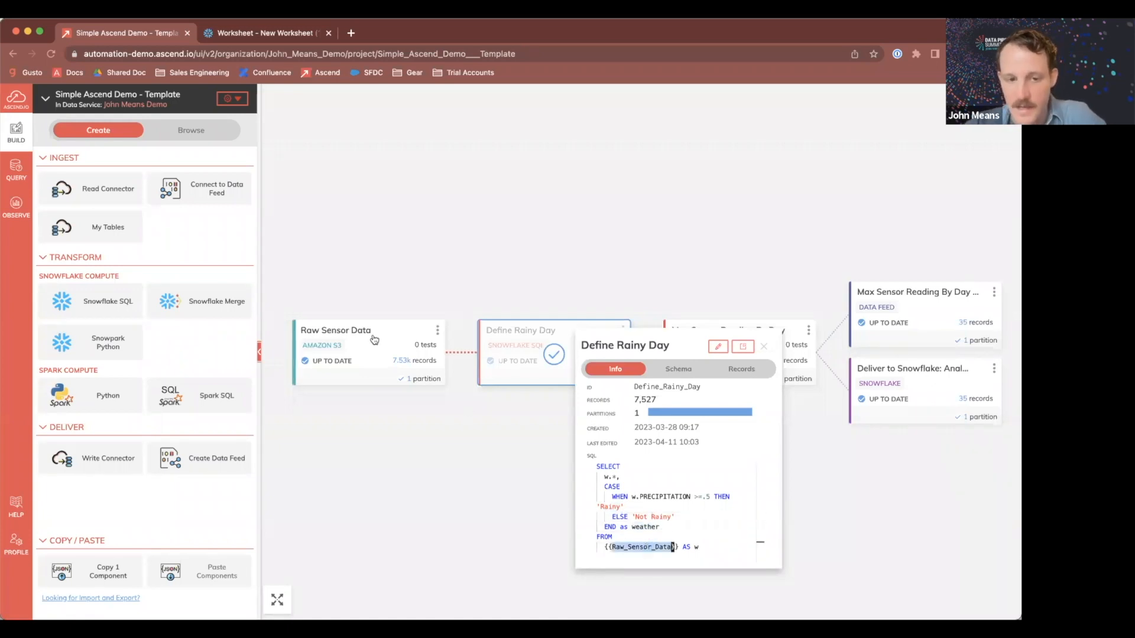
left_click(764, 347)
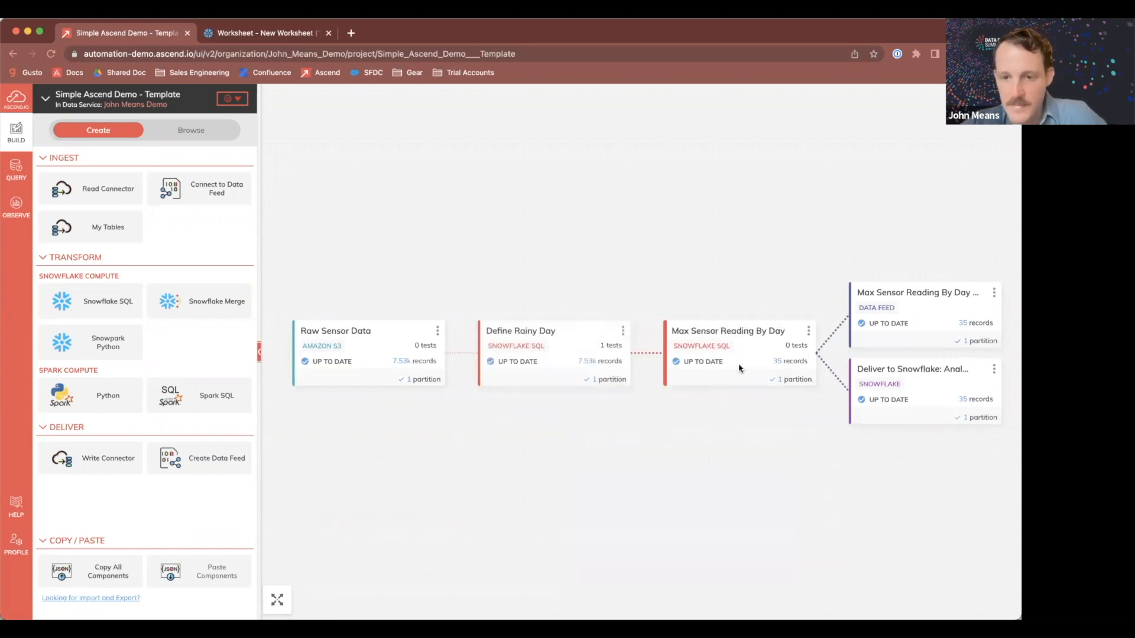
Step: Open the Max Sensor Reading By Day transform in its editor to review its SQL, then cancel
left_click(764, 362)
scroll(866, 532, "down", 2)
scroll(857, 549, "up", 2)
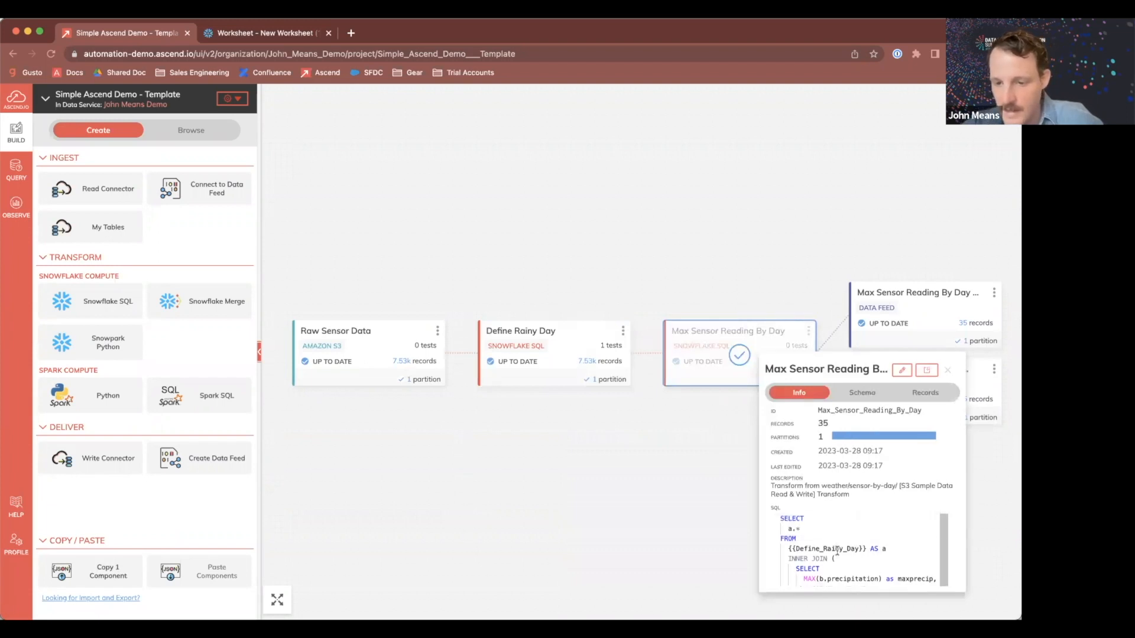
left_click(902, 370)
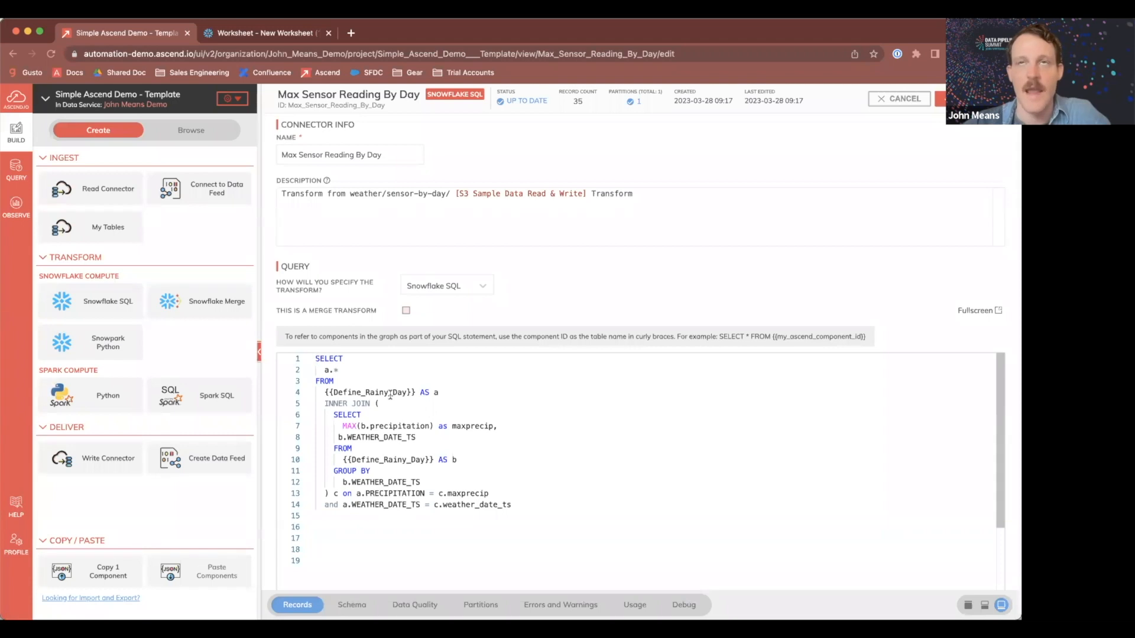
left_click(899, 98)
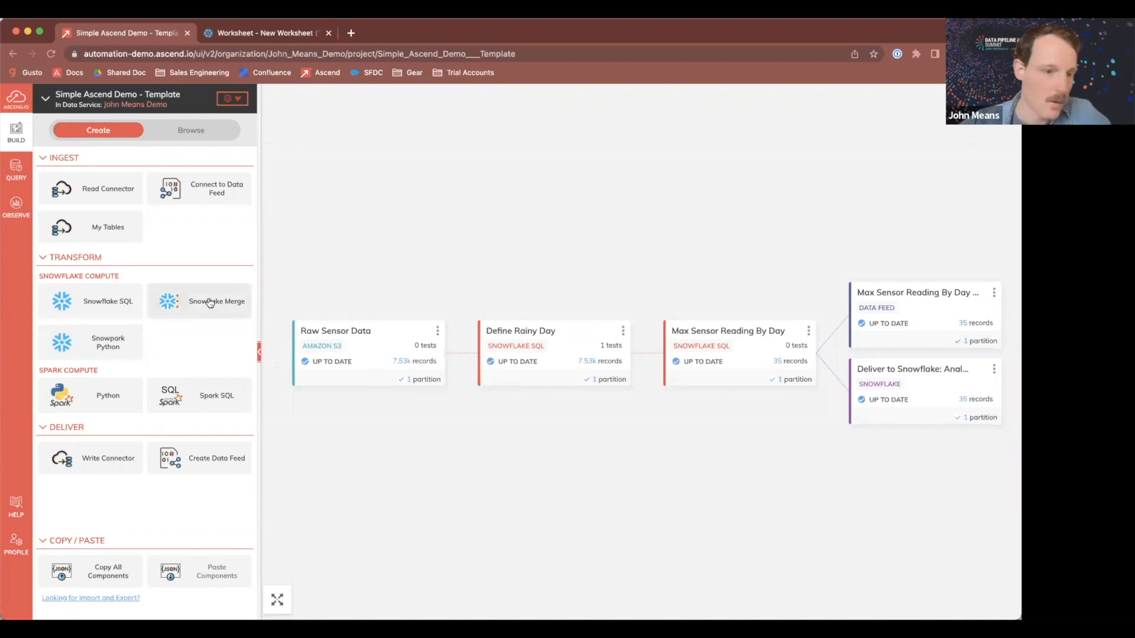
triple_click(83, 369)
left_click(101, 372)
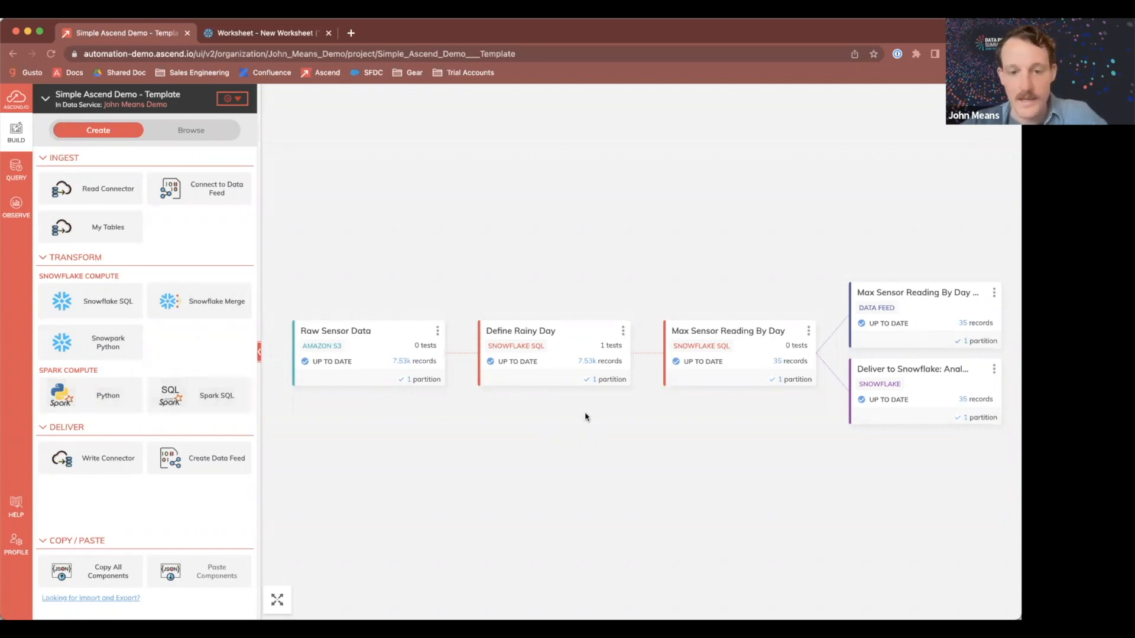
left_click_drag(721, 431, 698, 430)
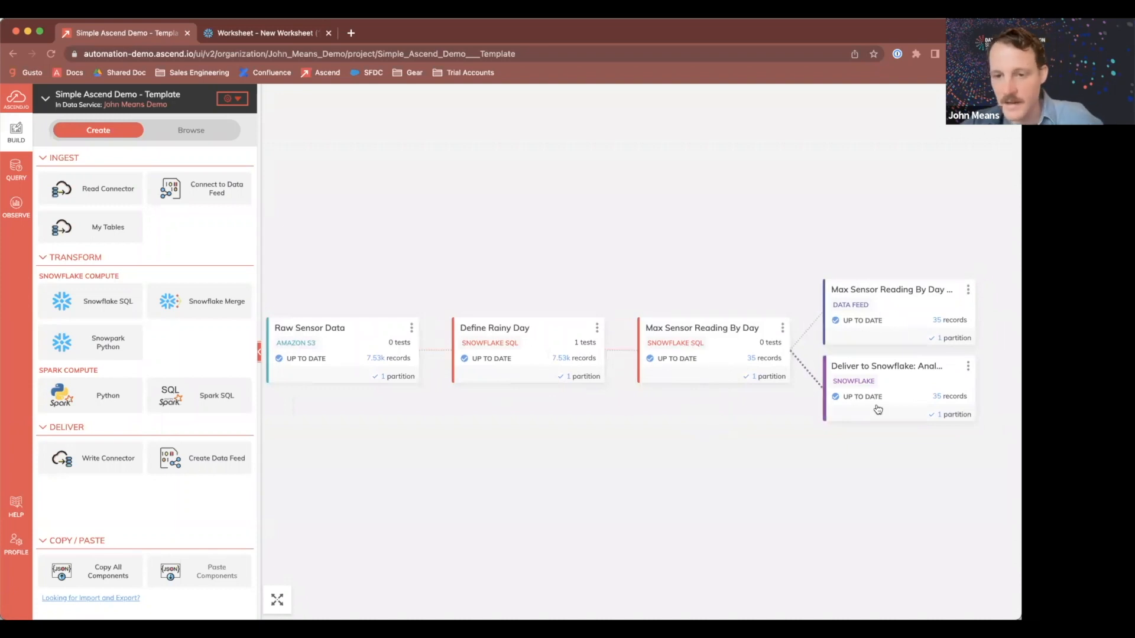
Step: Review the settings of the Max Sensor Reading By Day data feed and the Deliver to Snowflake: Analytics connector
left_click(906, 319)
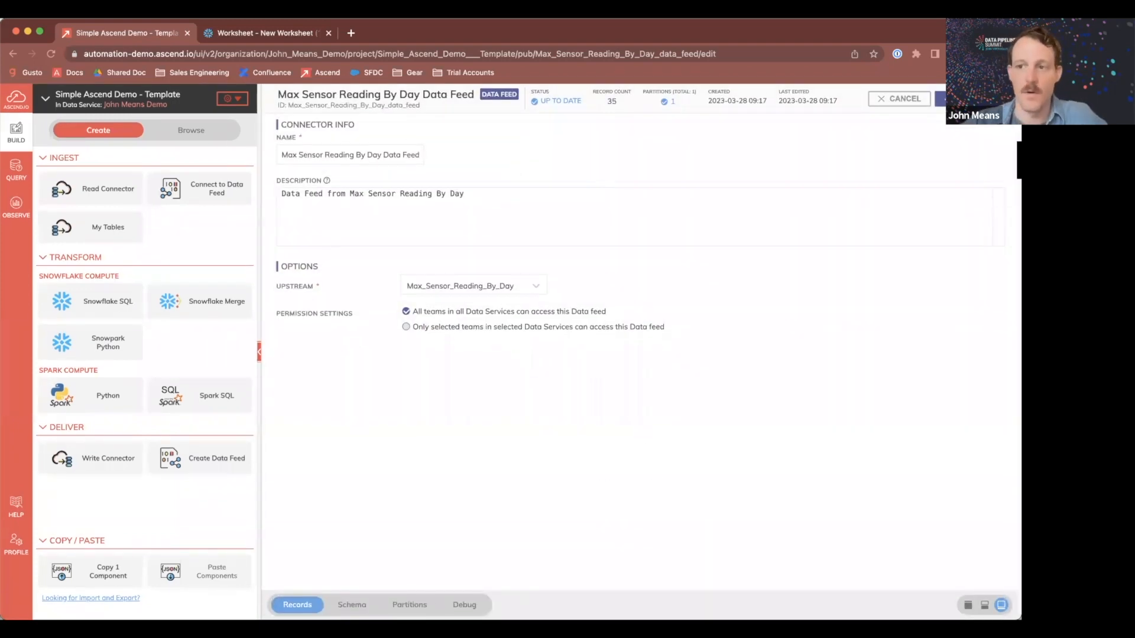
left_click(899, 98)
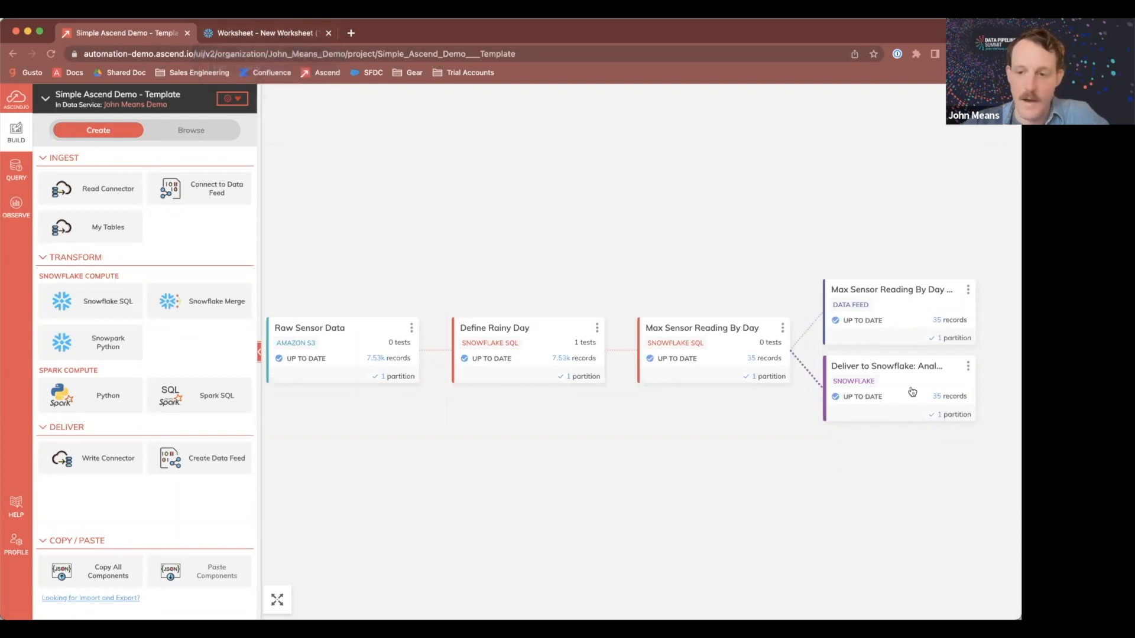
left_click(952, 386)
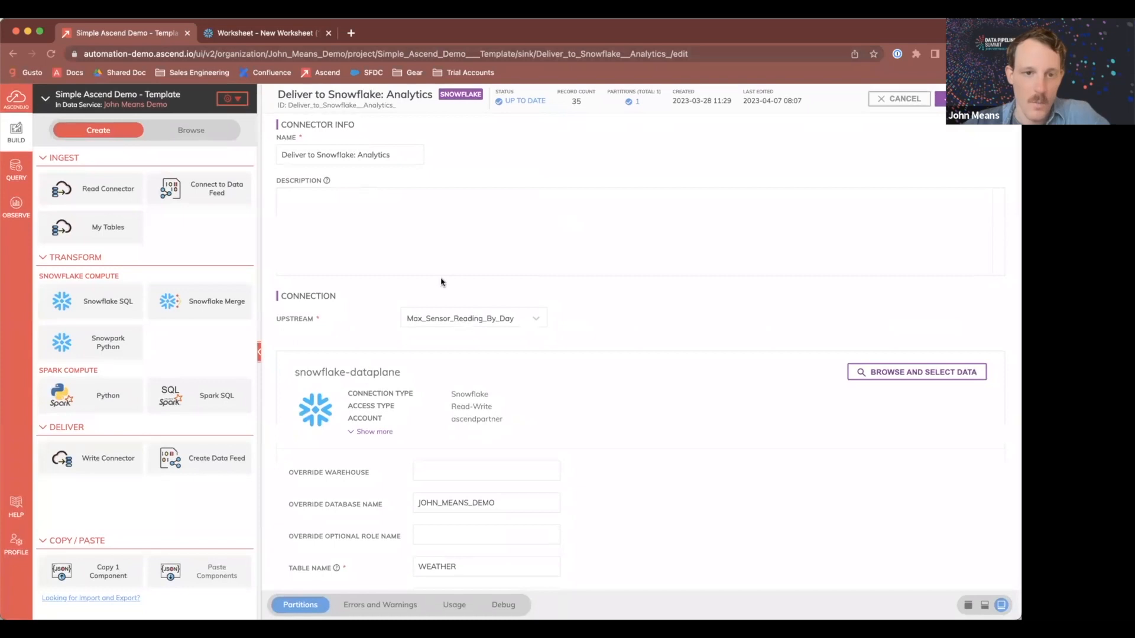
left_click(899, 98)
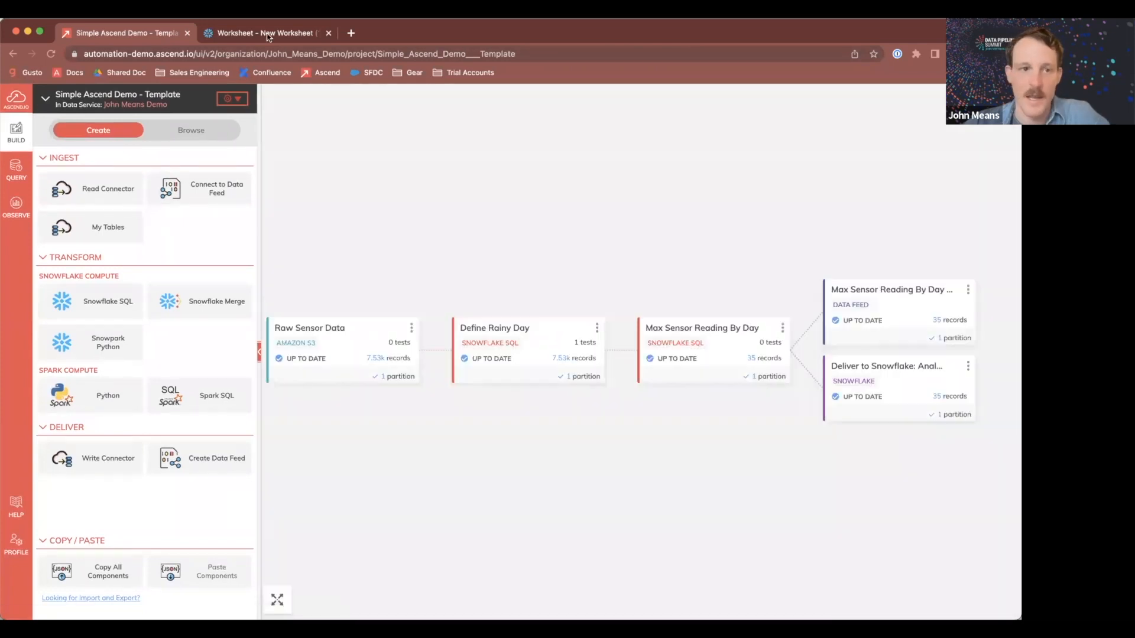
Step: Switch to the Snowflake worksheet and run the query on the ANALYTICS_PROD WEATHER table
left_click(266, 33)
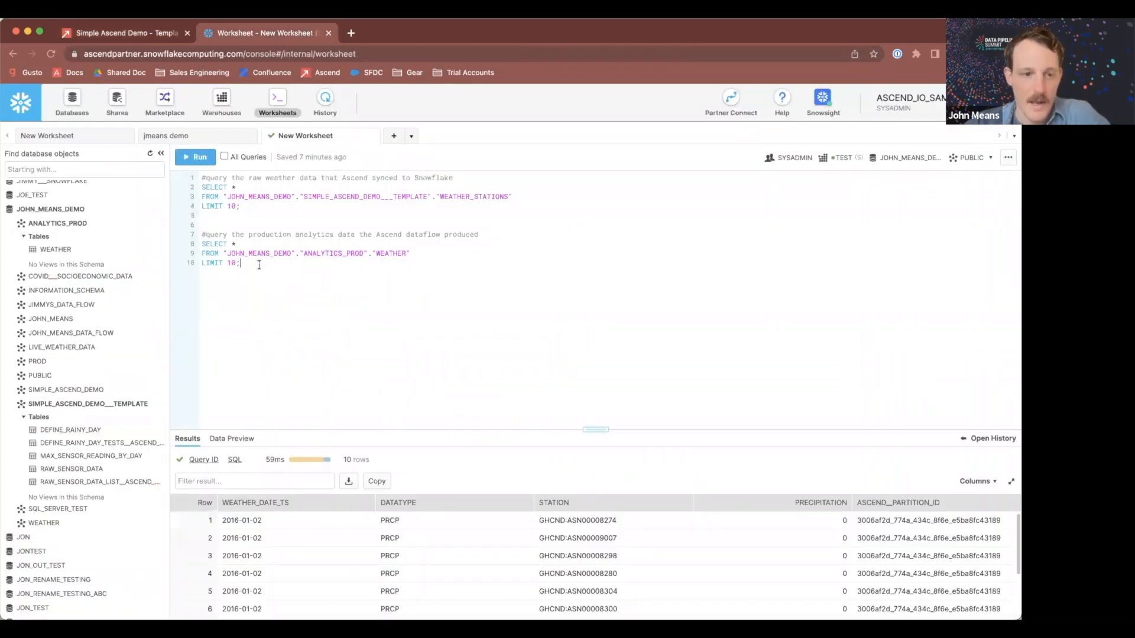
left_click_drag(258, 265, 193, 249)
key("super+Return")
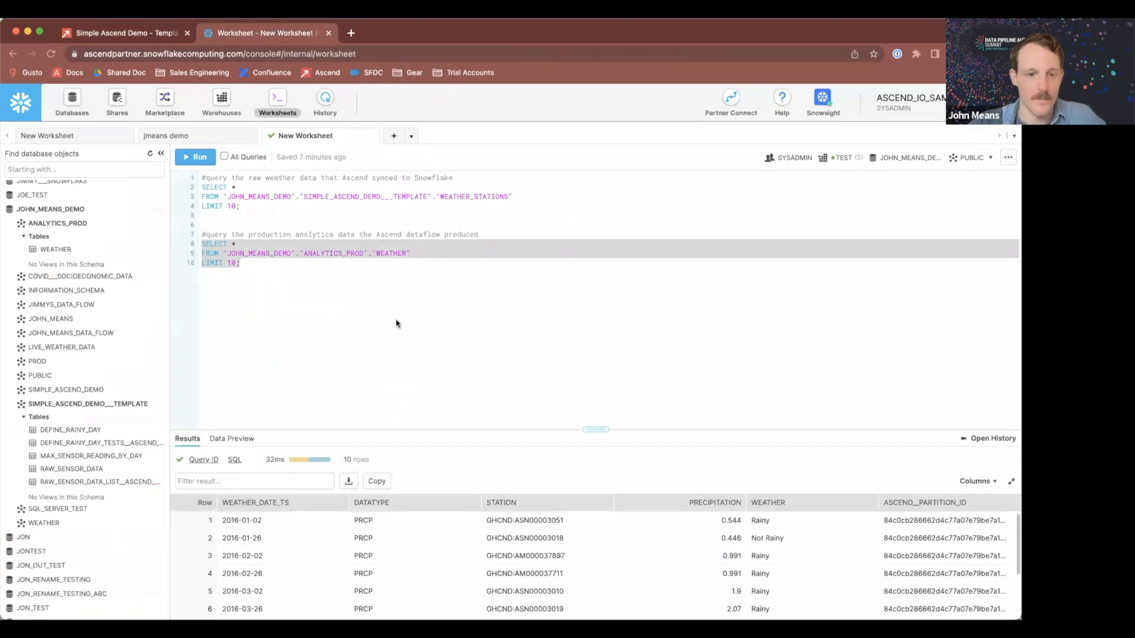
Step: Enlarge the results pane and examine the returned weather rows
left_click_drag(589, 430, 589, 296)
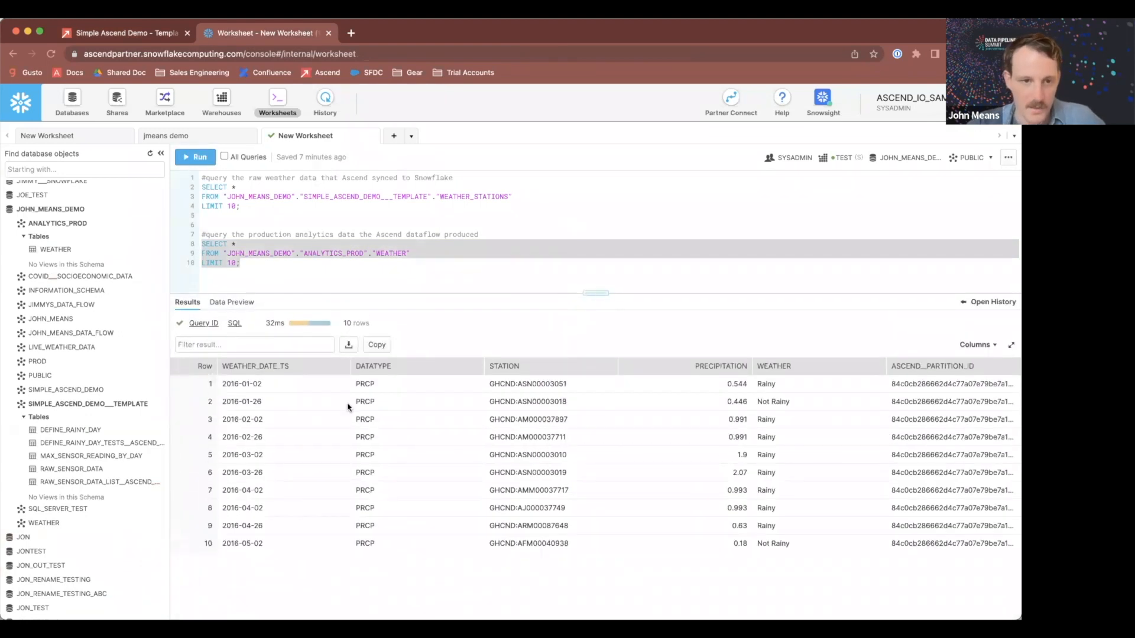
left_click(318, 256)
double_click(388, 253)
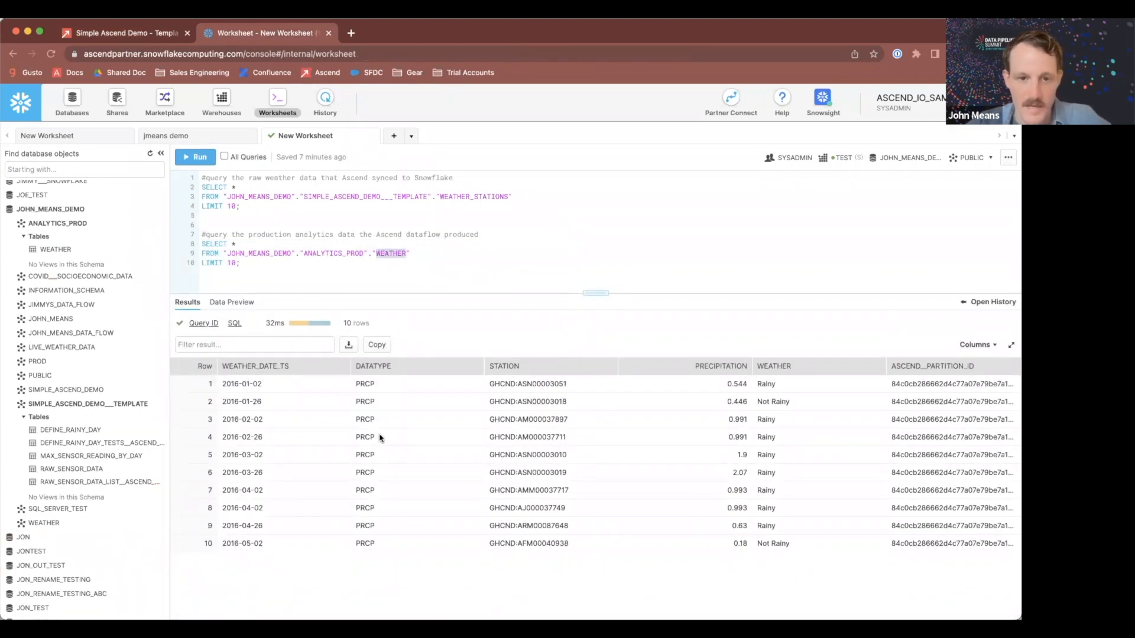
left_click(395, 263)
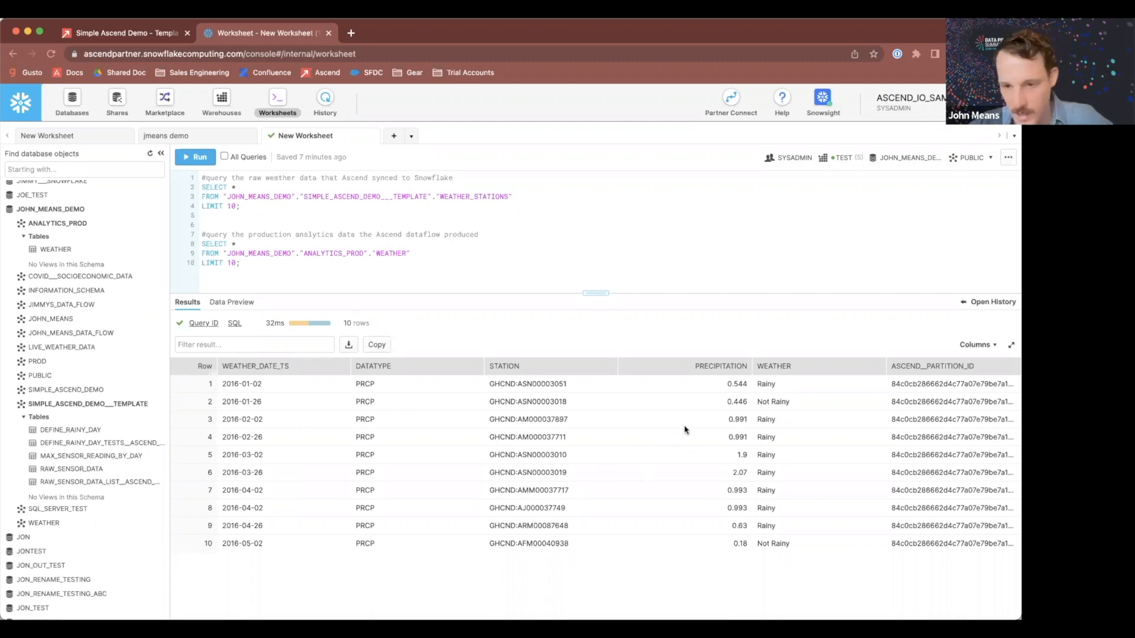
triple_click(523, 385)
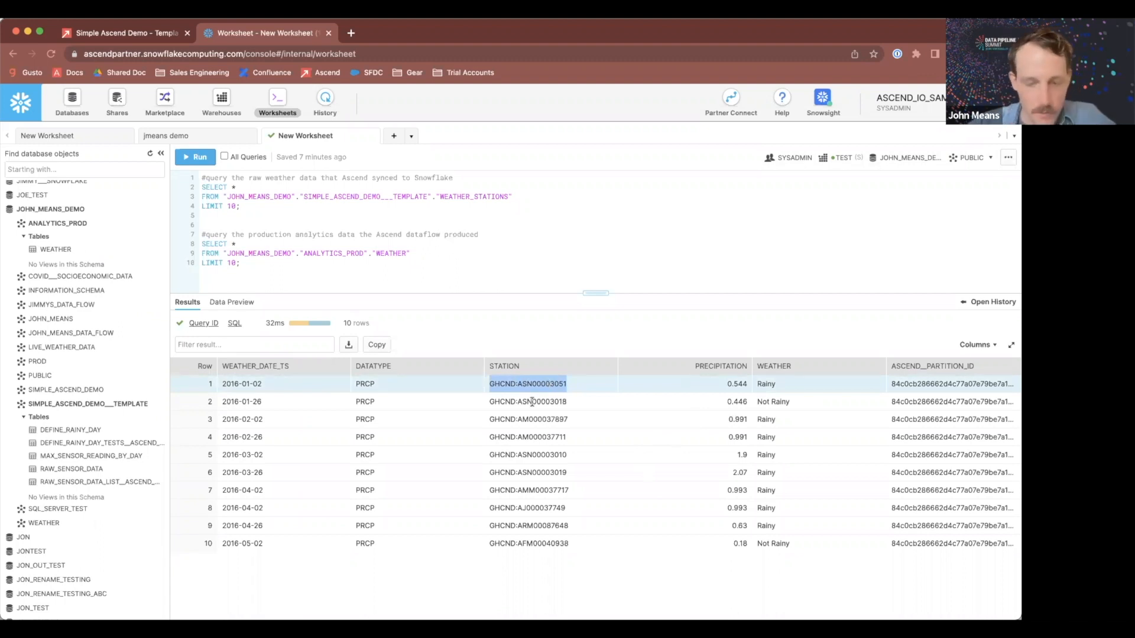
Step: Return from the Snowflake results to the Ascend dataflow graph
triple_click(532, 402)
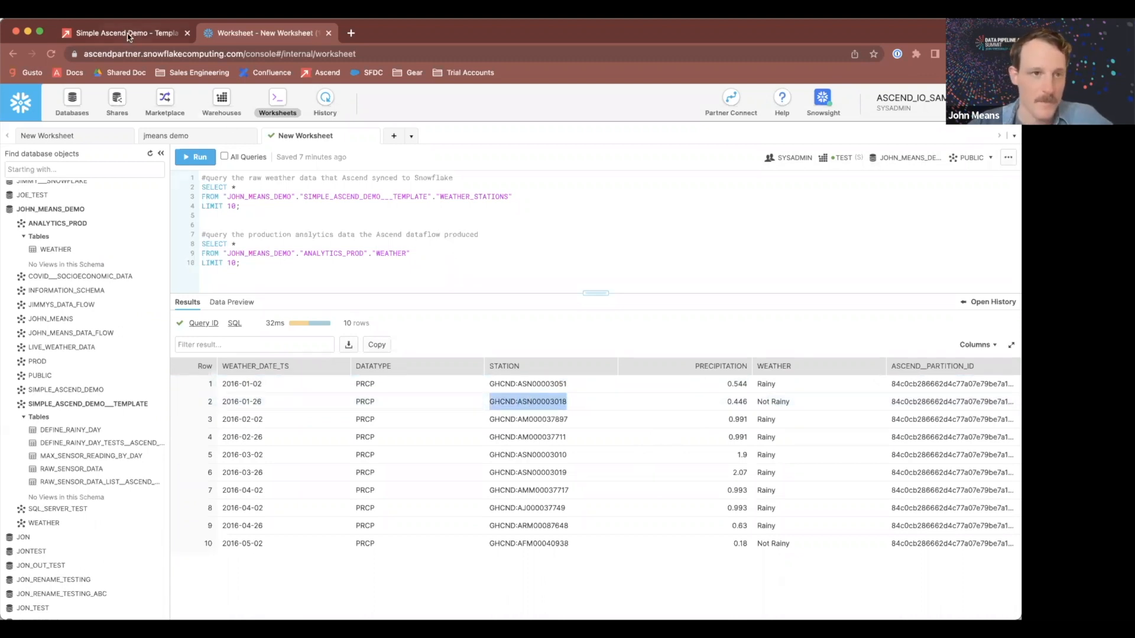
key("super+1")
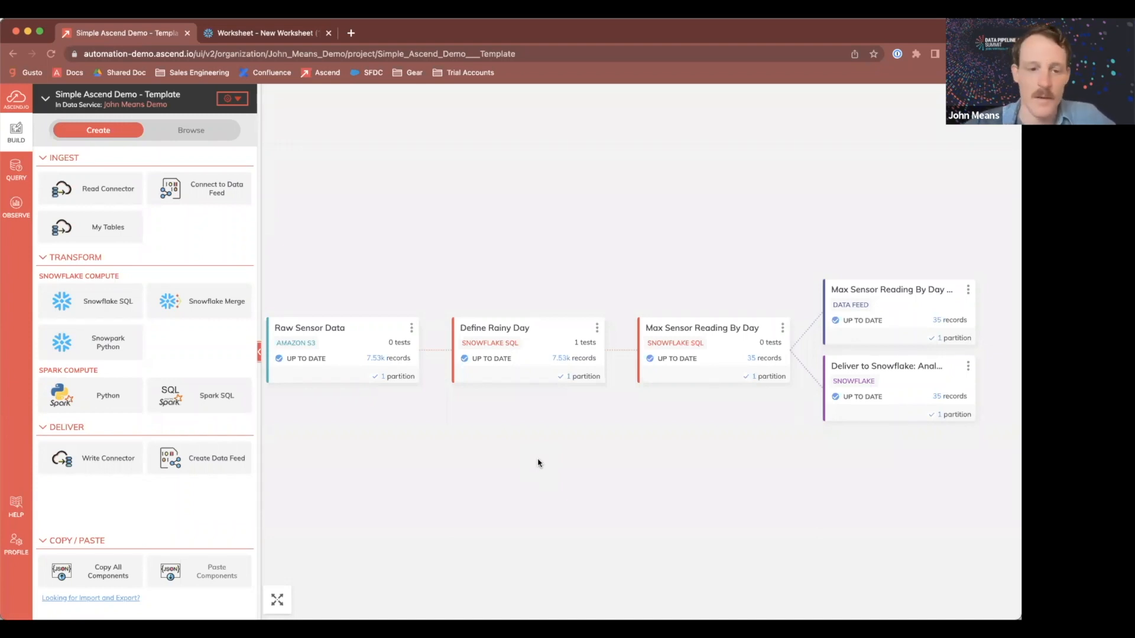
left_click_drag(539, 463, 553, 463)
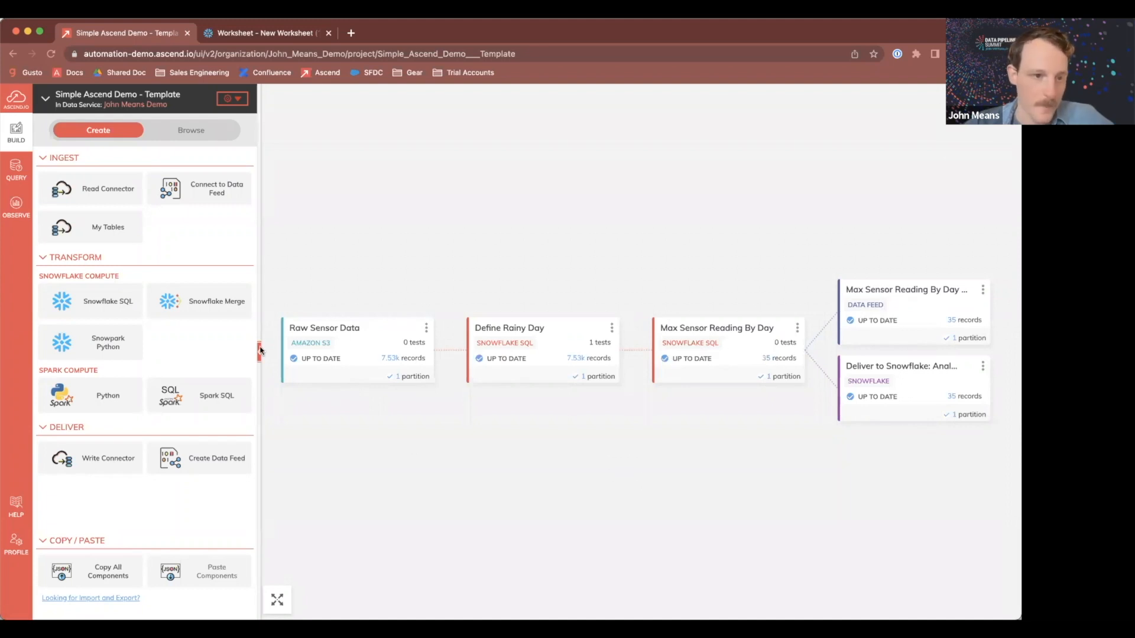
Step: Create a Read Connector using the ascend-postgres-gcp connection and select the ghcnd_noaa_stations table in the public schema
left_click(101, 199)
scroll(535, 319, "down", 8)
scroll(534, 319, "down", 3)
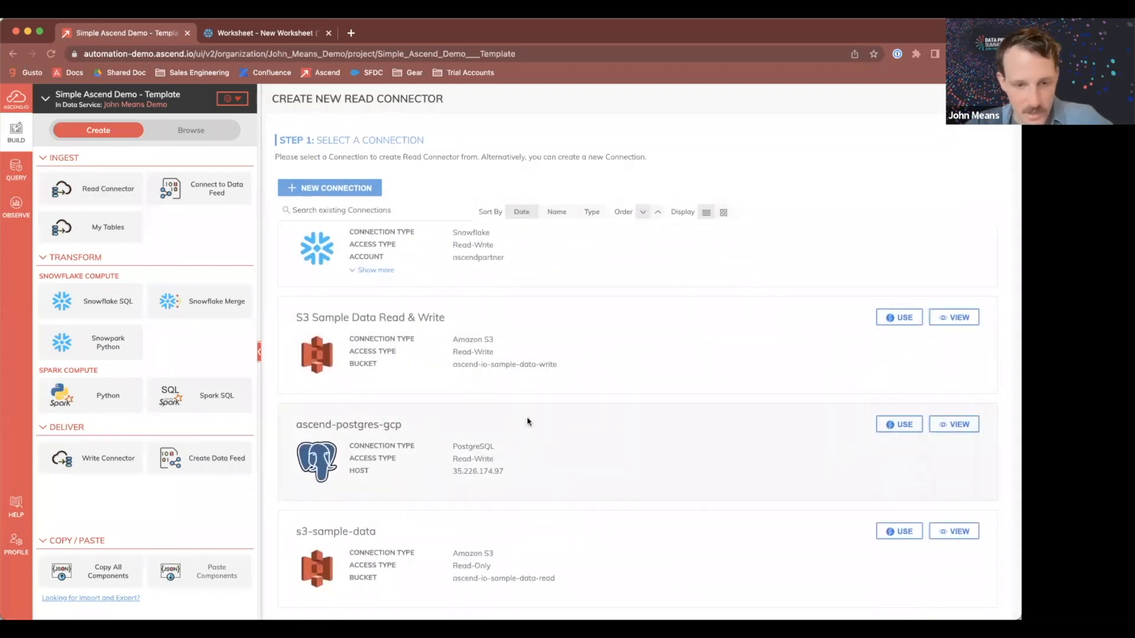
left_click(899, 425)
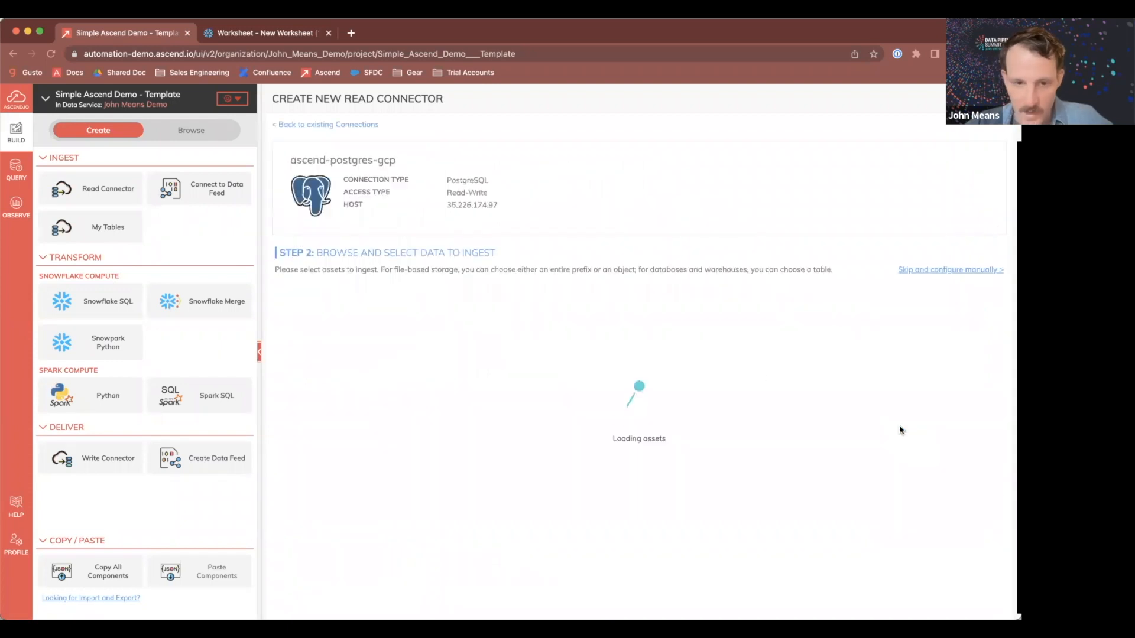
left_click(325, 338)
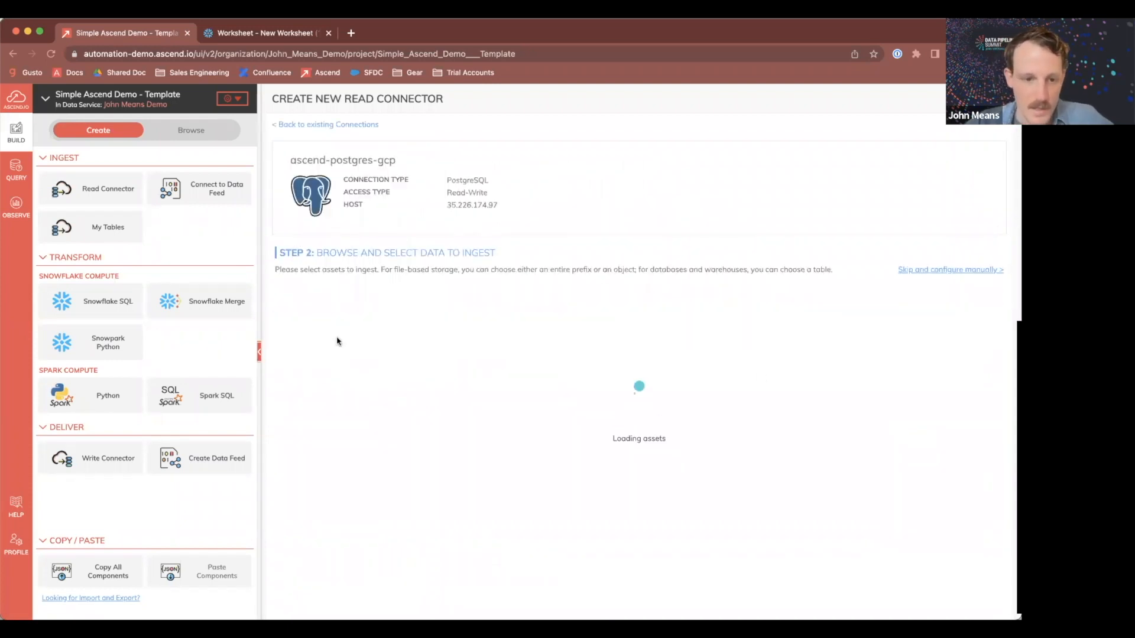
double_click(374, 527)
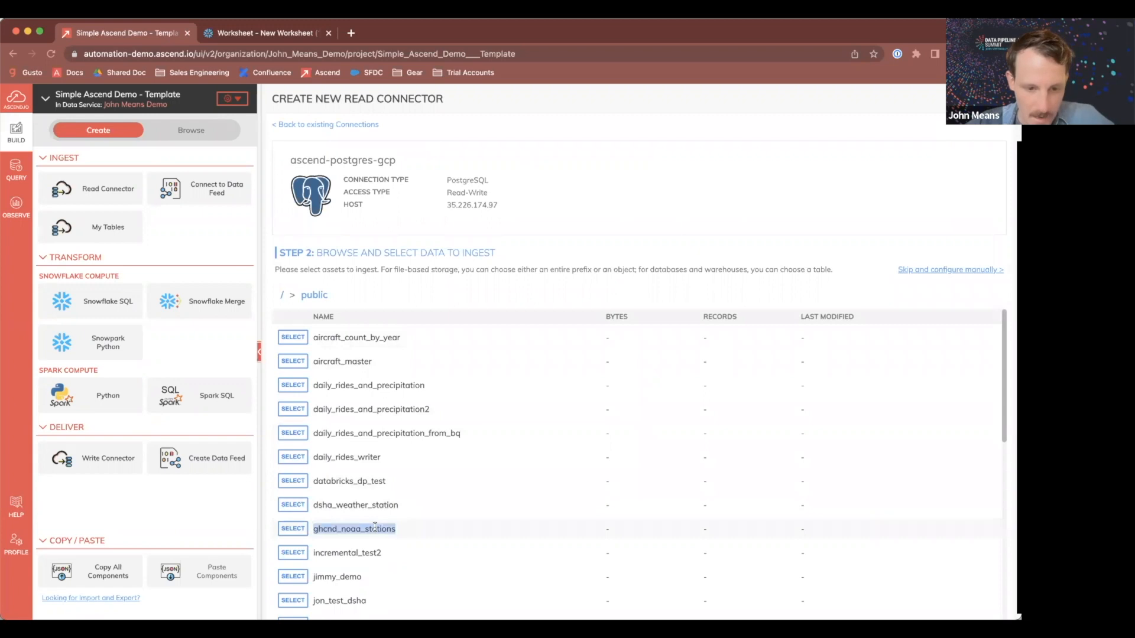
left_click(293, 528)
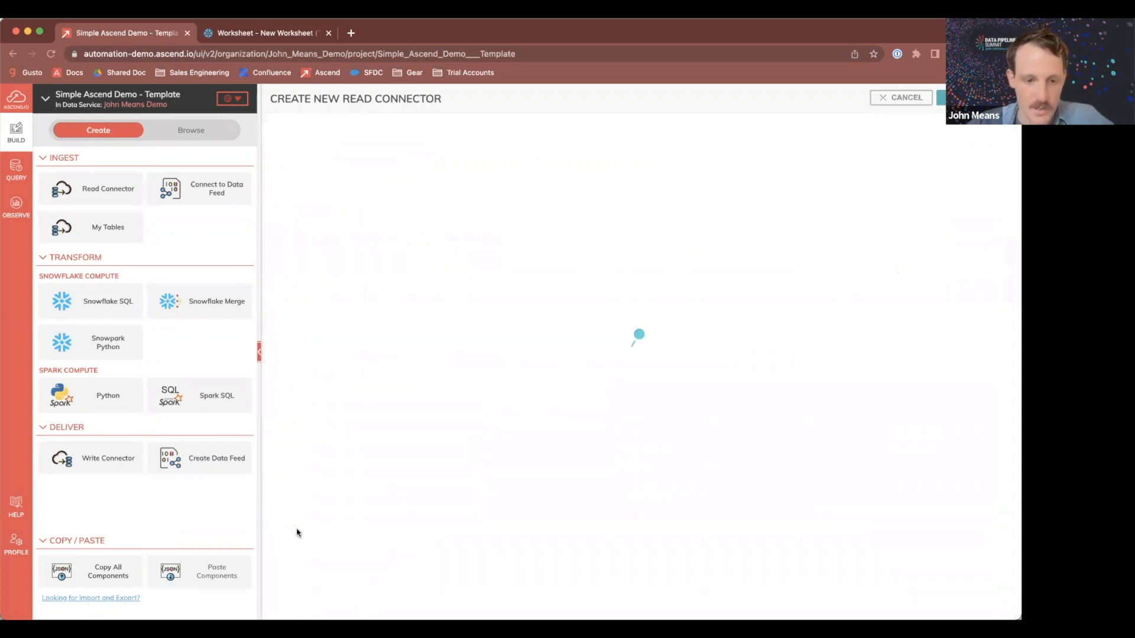
Step: Name the new read connector Weather Stations
triple_click(387, 202)
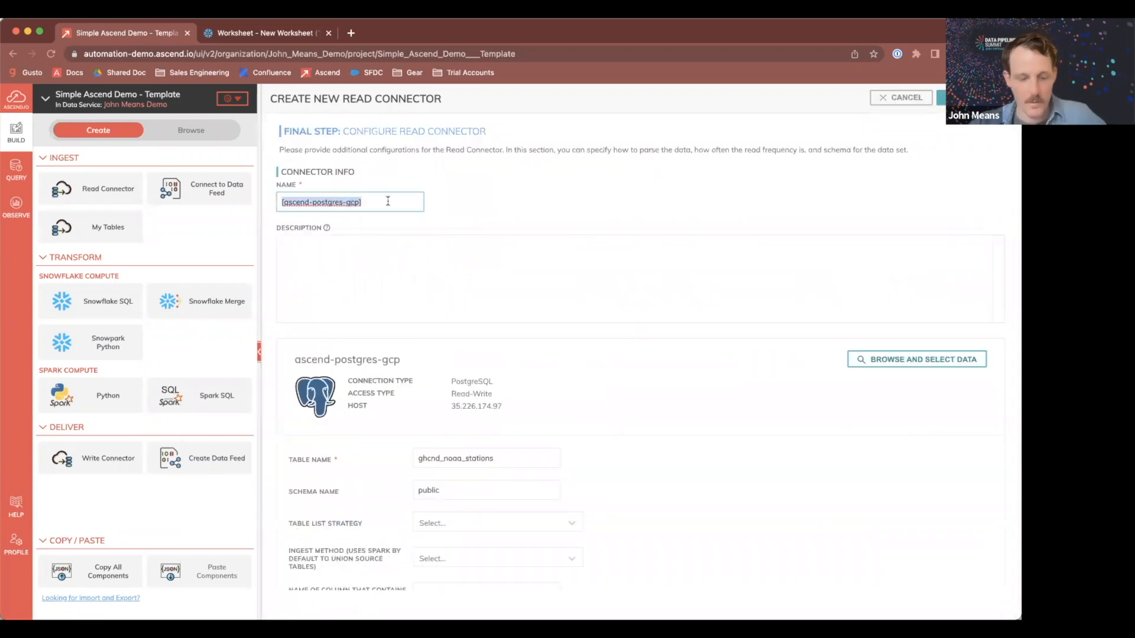
type("Weather Stations")
left_click(446, 287)
Step: Generate the connector's schema and preview the station data columns
scroll(593, 363, "down", 5)
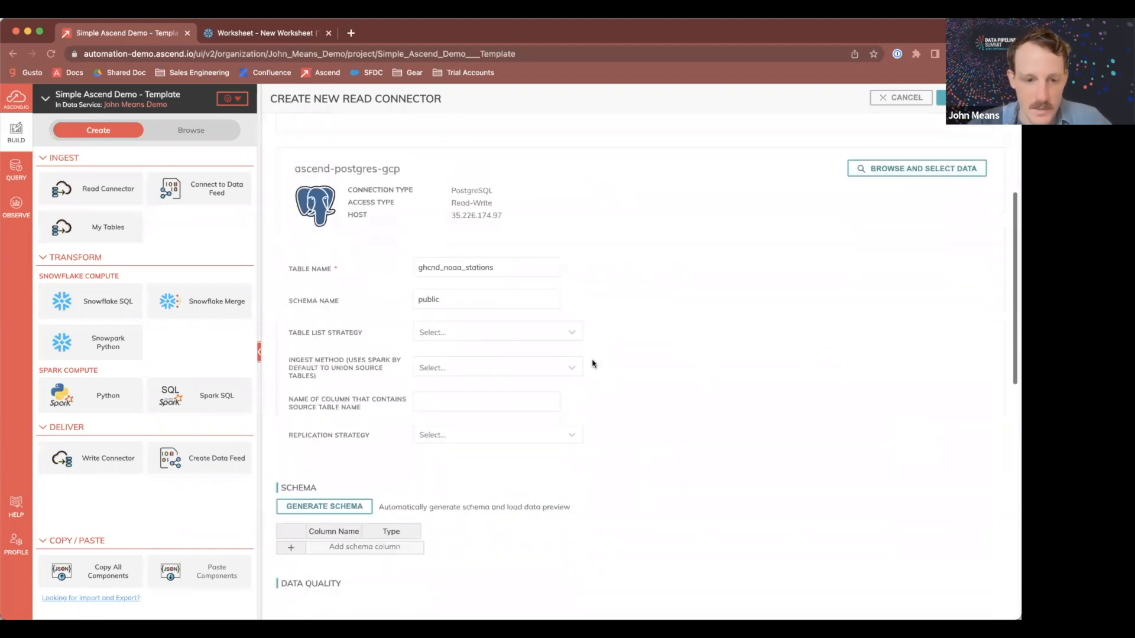
left_click(312, 435)
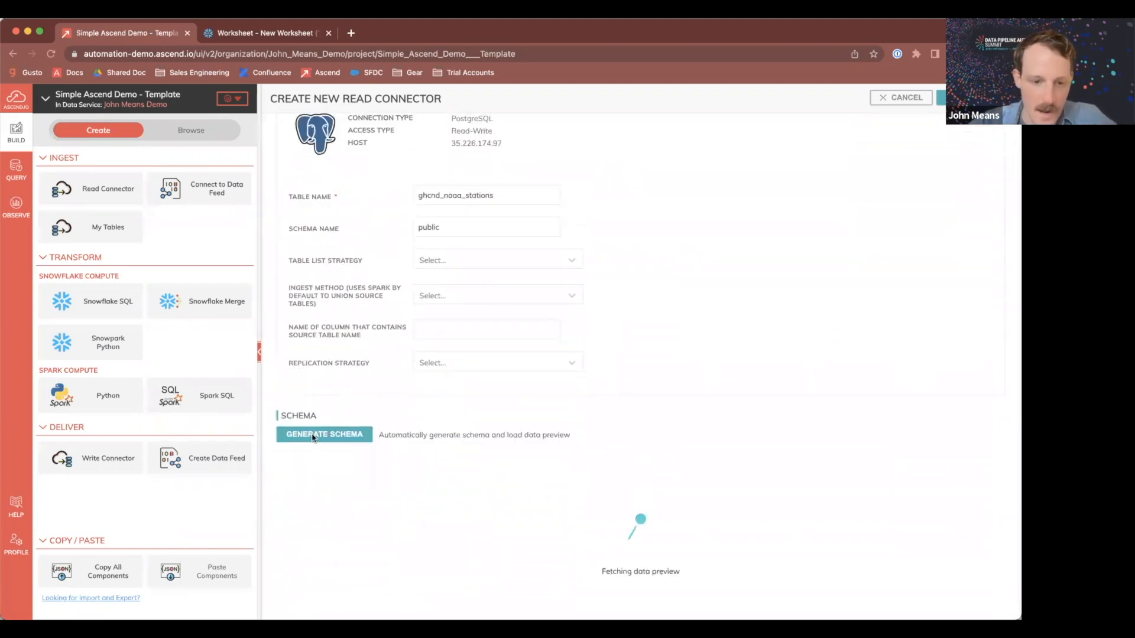
scroll(532, 418, "down", 2)
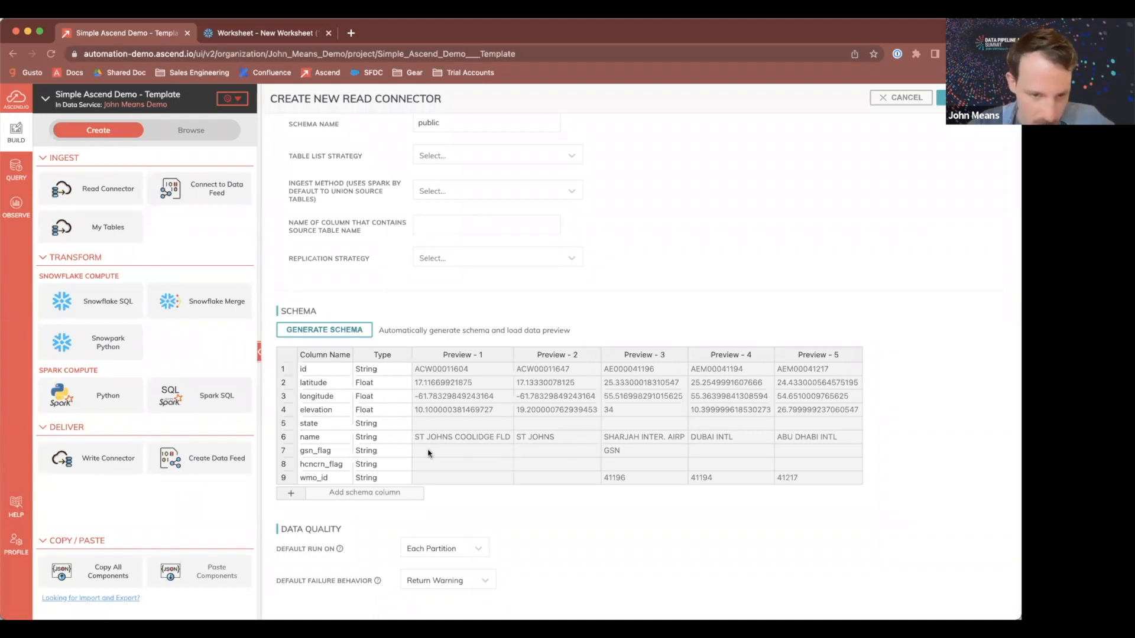
left_click(464, 438)
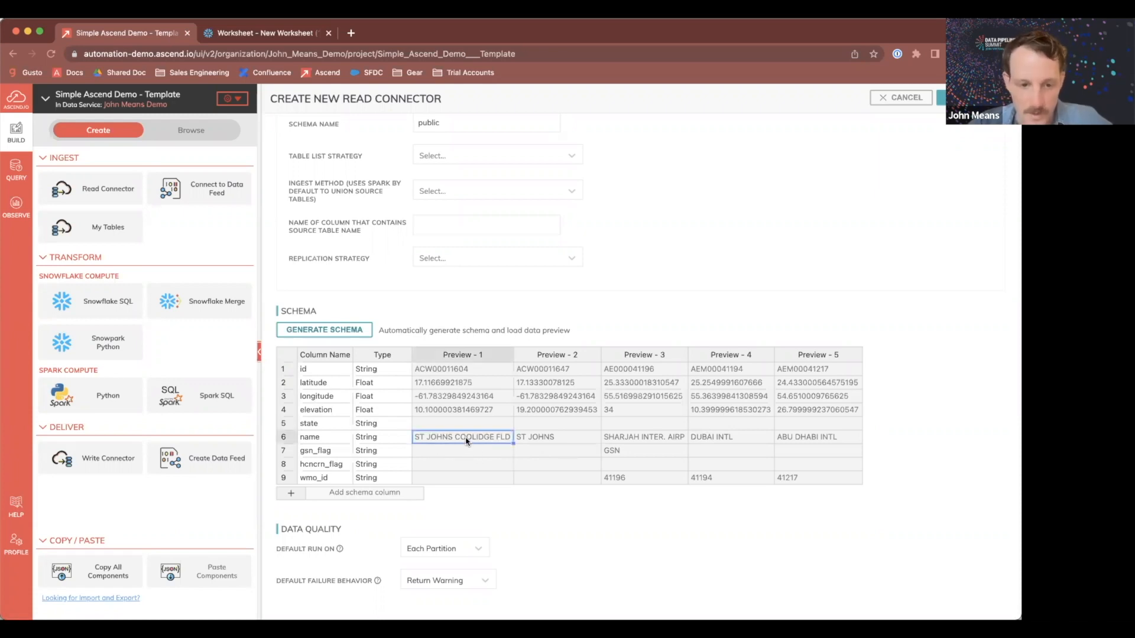
Step: Review the data quality and refresh schedule settings, then create the Weather Stations read connector
scroll(588, 494, "down", 5)
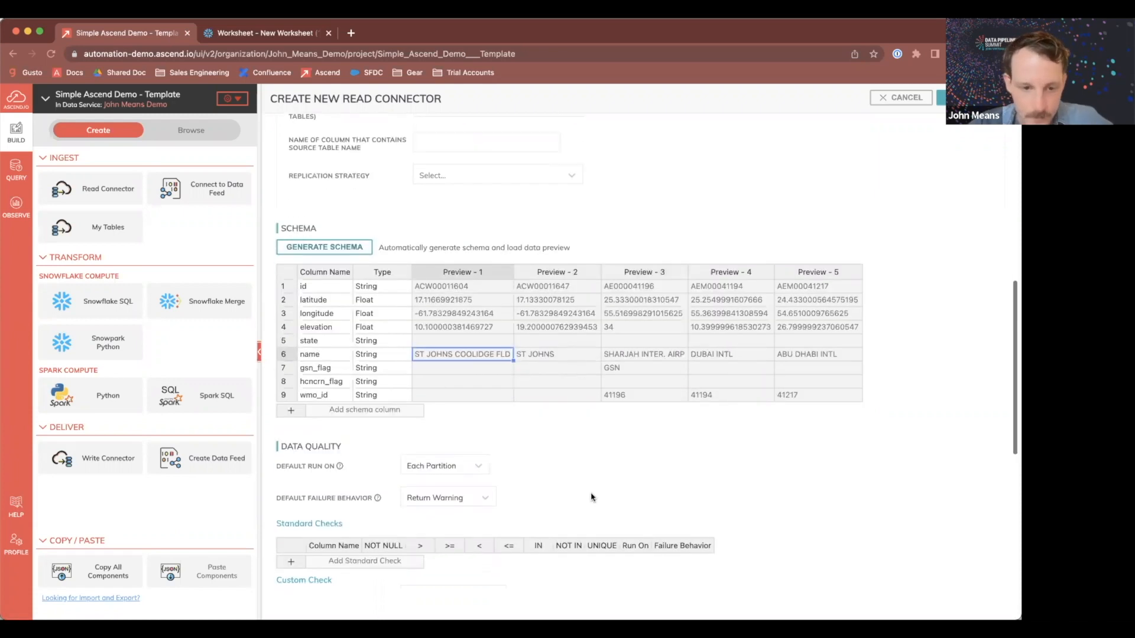
scroll(615, 464, "down", 10)
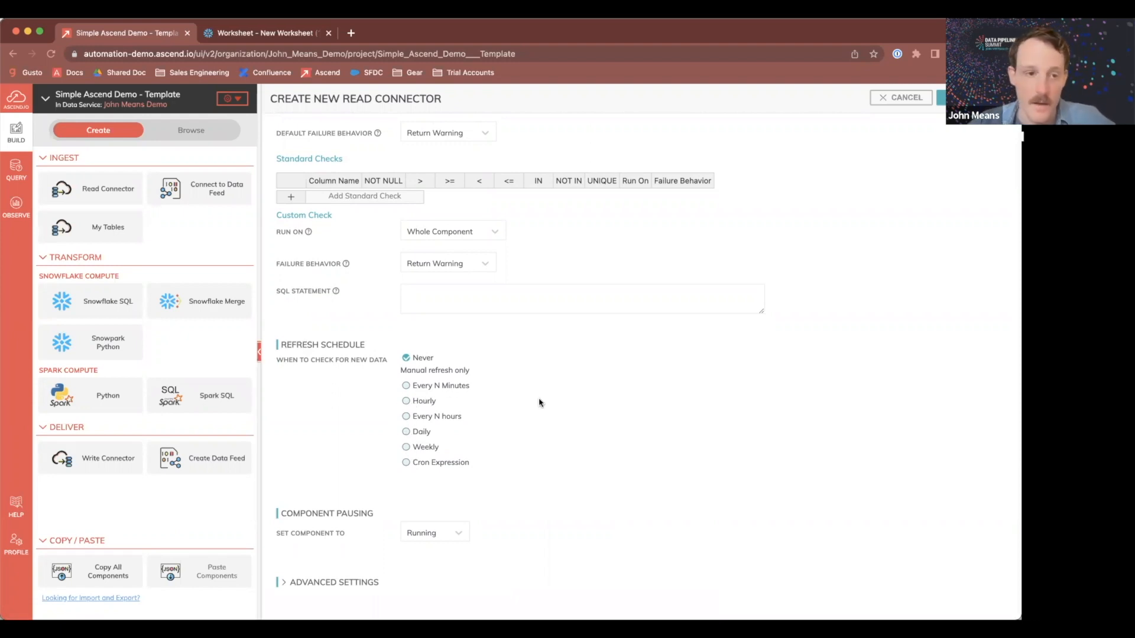
scroll(565, 435, "up", 20)
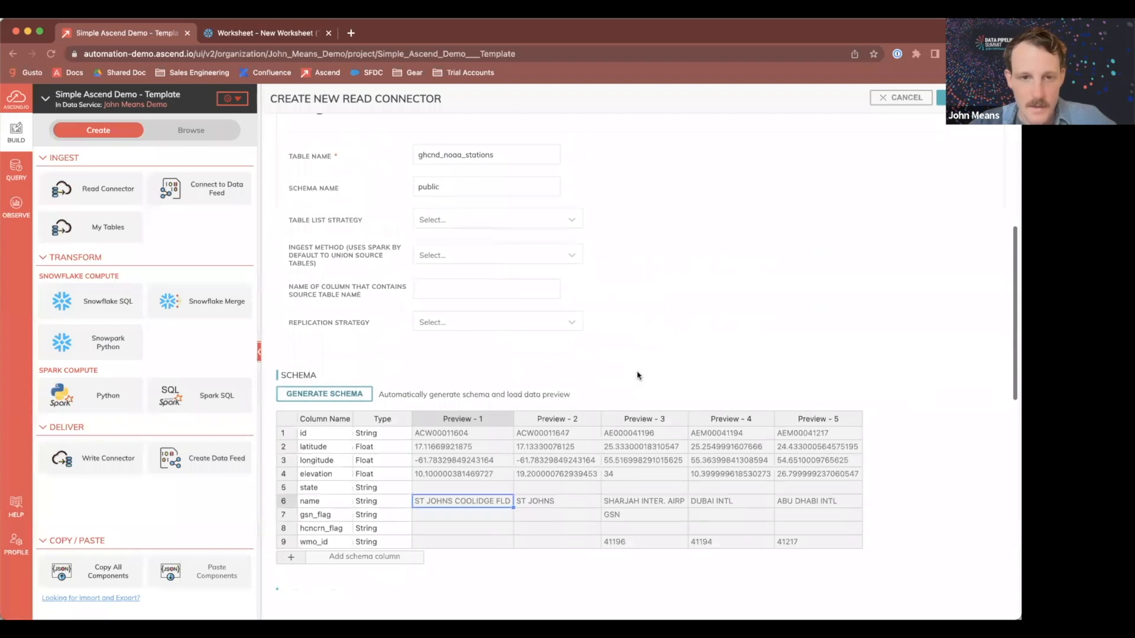
left_click(941, 97)
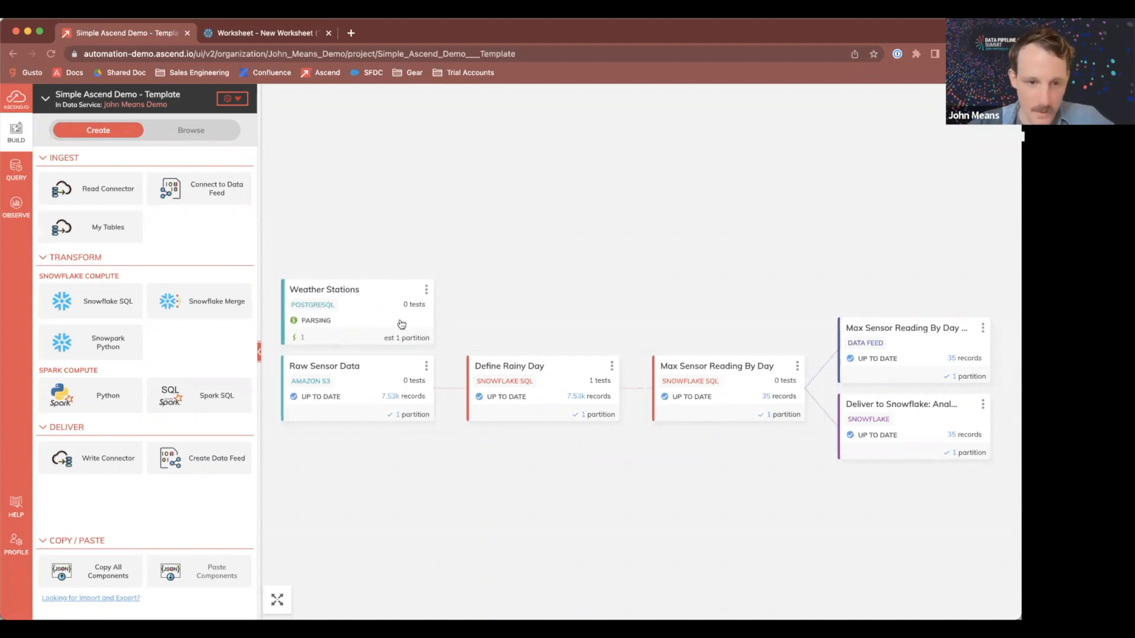
Step: Create a new transform from Weather Stations and replace its query with the pasted SQL joining Raw_Sensor_Data to Weather_Stations
left_click(425, 290)
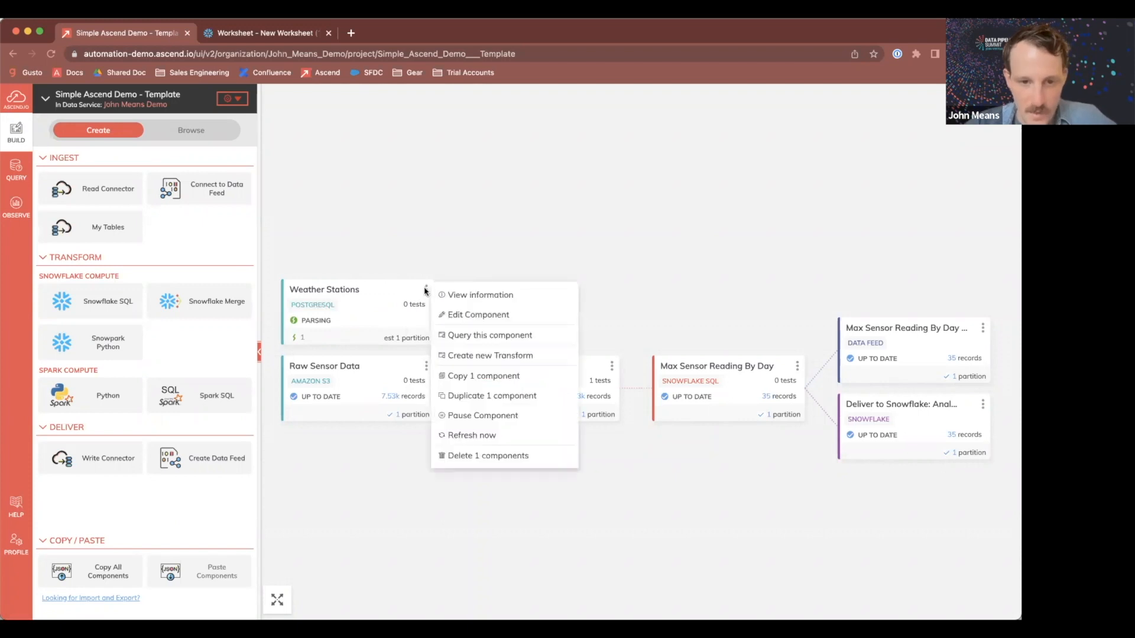
left_click(472, 357)
key("super+Tab")
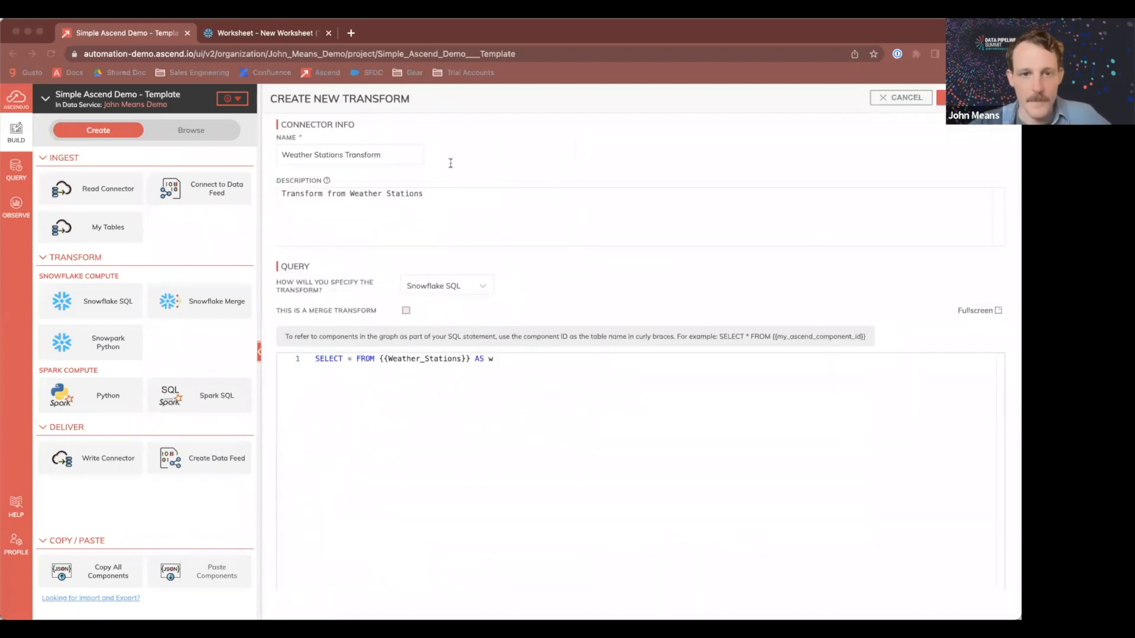
key("super+Tab")
key("super+a")
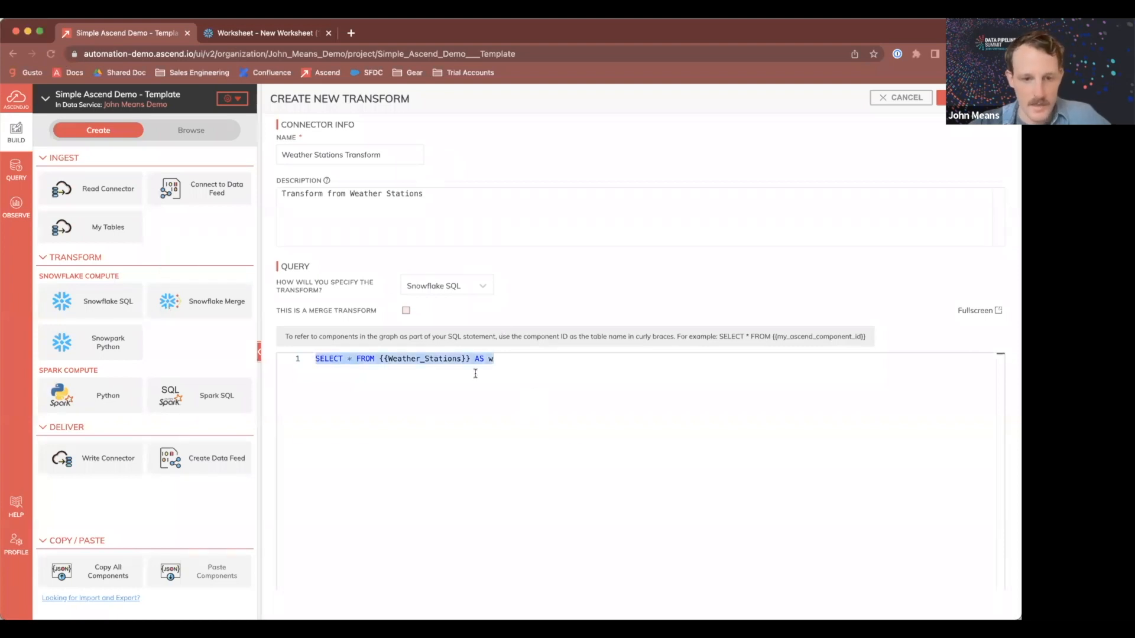
type("SELECT    w.*,    NVL(ws.name,'Unknown Station') as station_name,    ws.latitude as station_latitude,    ws.longitude as station_longitude FROM    {{Raw_Sensor_Data}} w    LEFT JOIN {{Weather_Stations}} ws ON w.station = CONCAT('GHCND:',ws.id)")
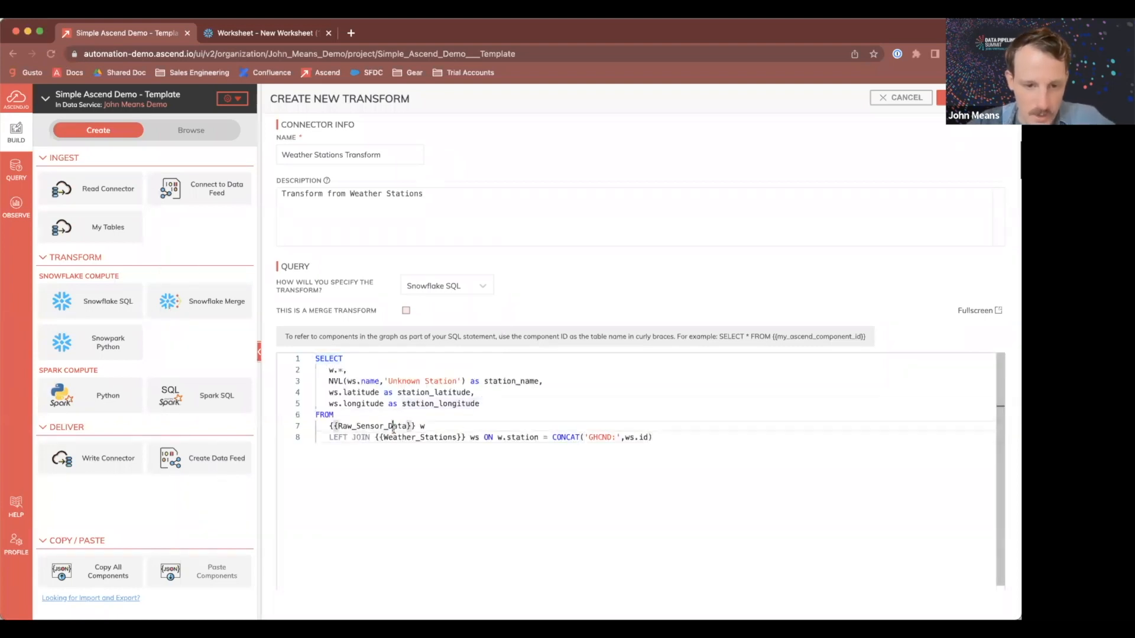
Step: Review the join condition and station name, latitude and longitude columns, then create the Weather Stations Transform
double_click(394, 427)
double_click(420, 438)
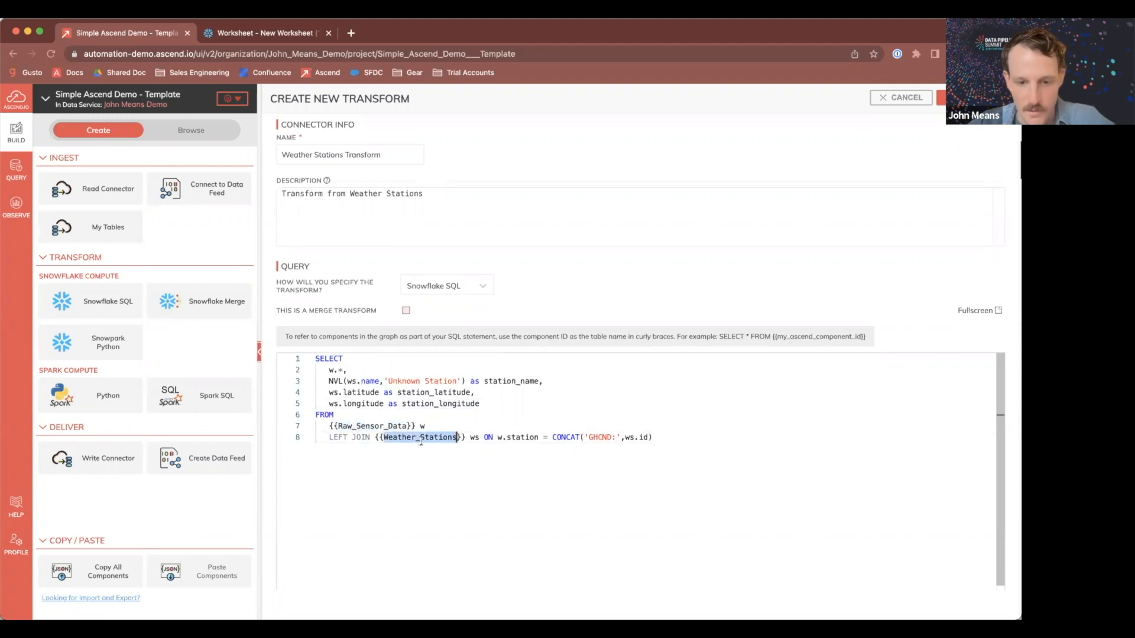
left_click(536, 438)
left_click_drag(655, 437, 552, 436)
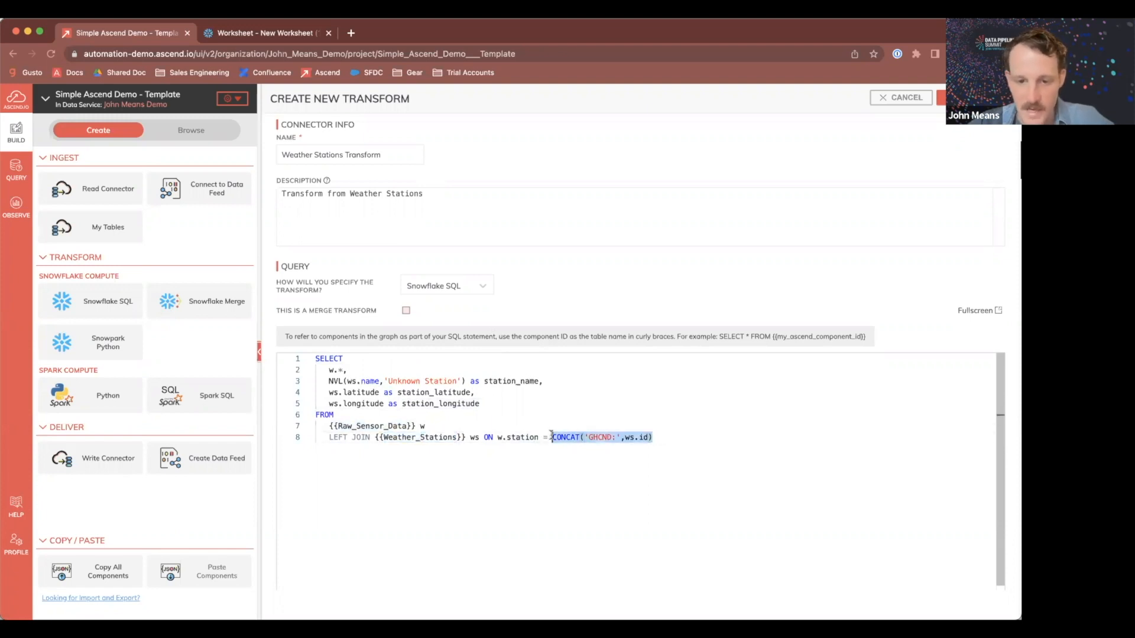
double_click(601, 438)
left_click(497, 381)
left_click_drag(327, 370, 342, 370)
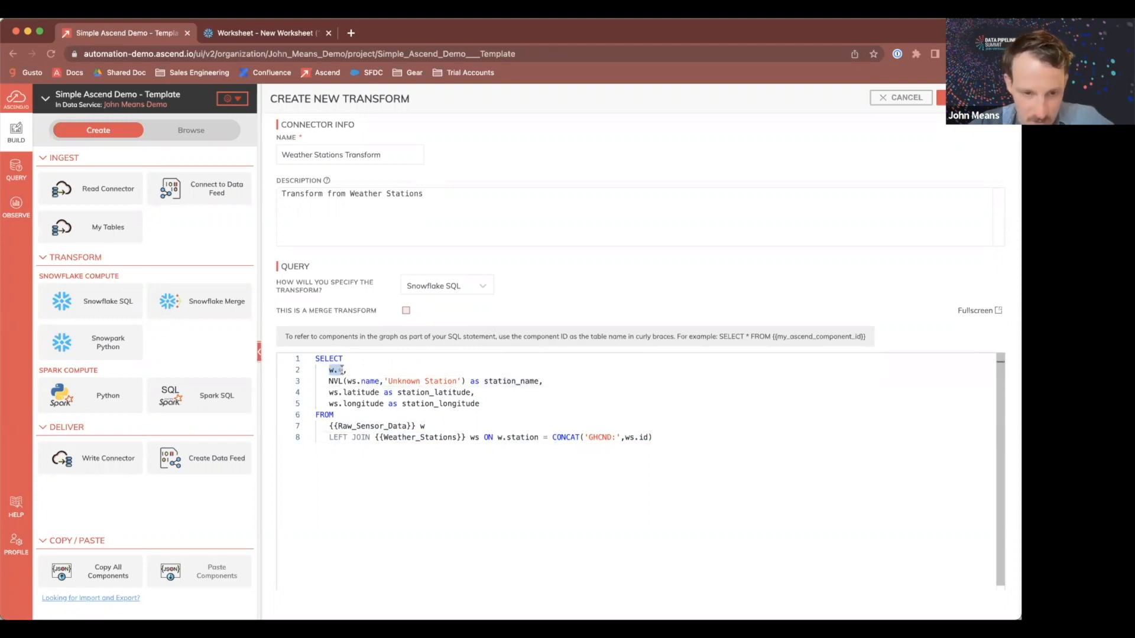
double_click(511, 381)
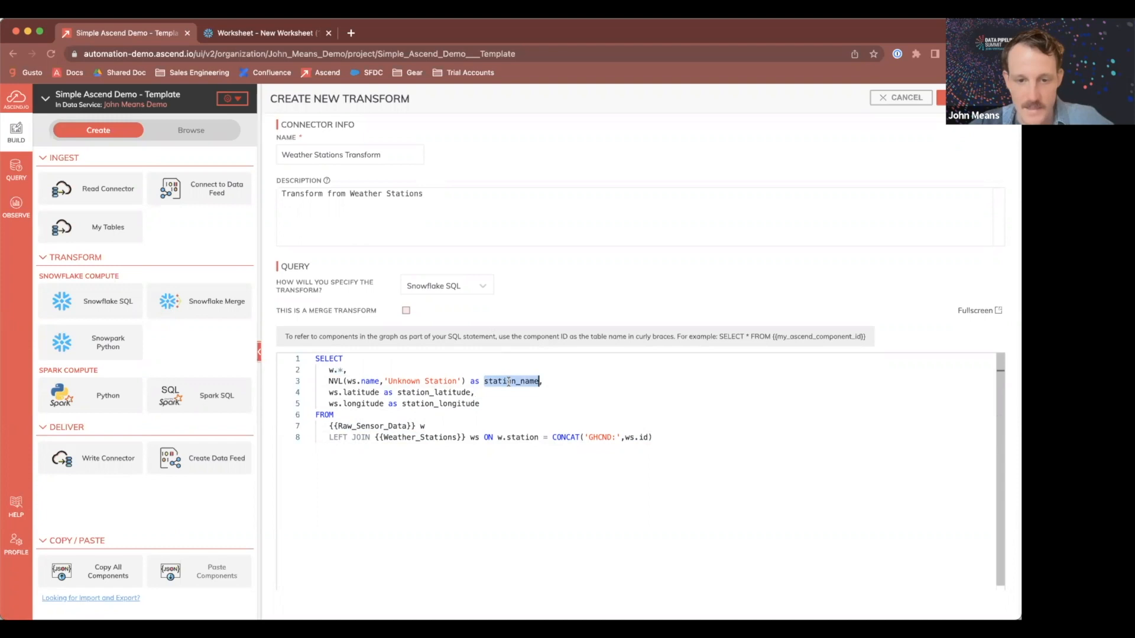
left_click(436, 395)
left_click(449, 404)
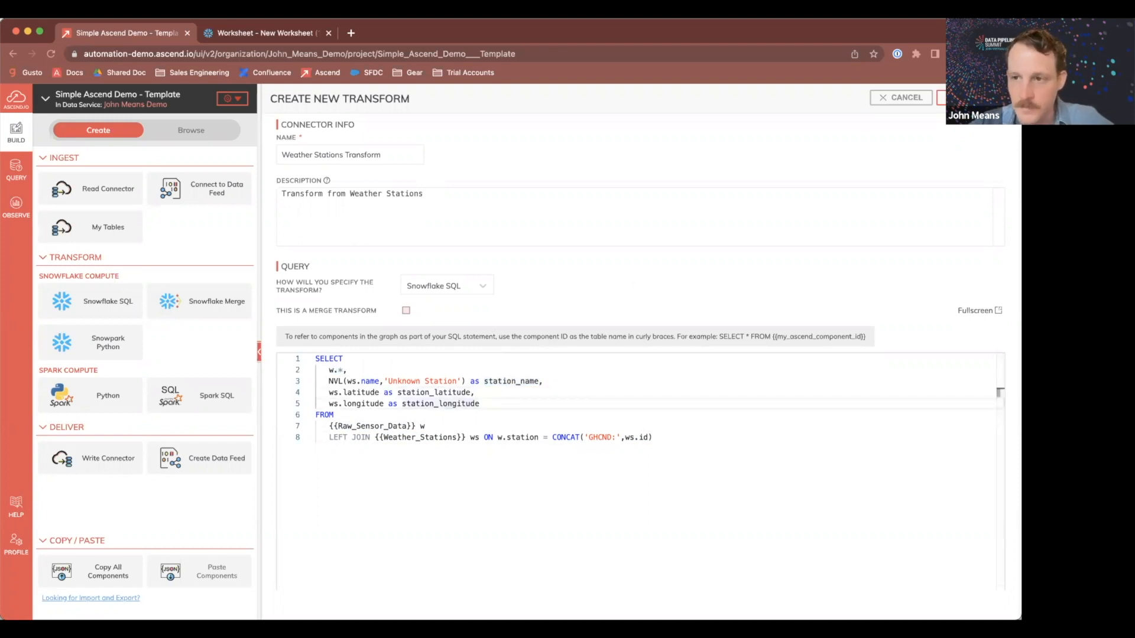
left_click(941, 98)
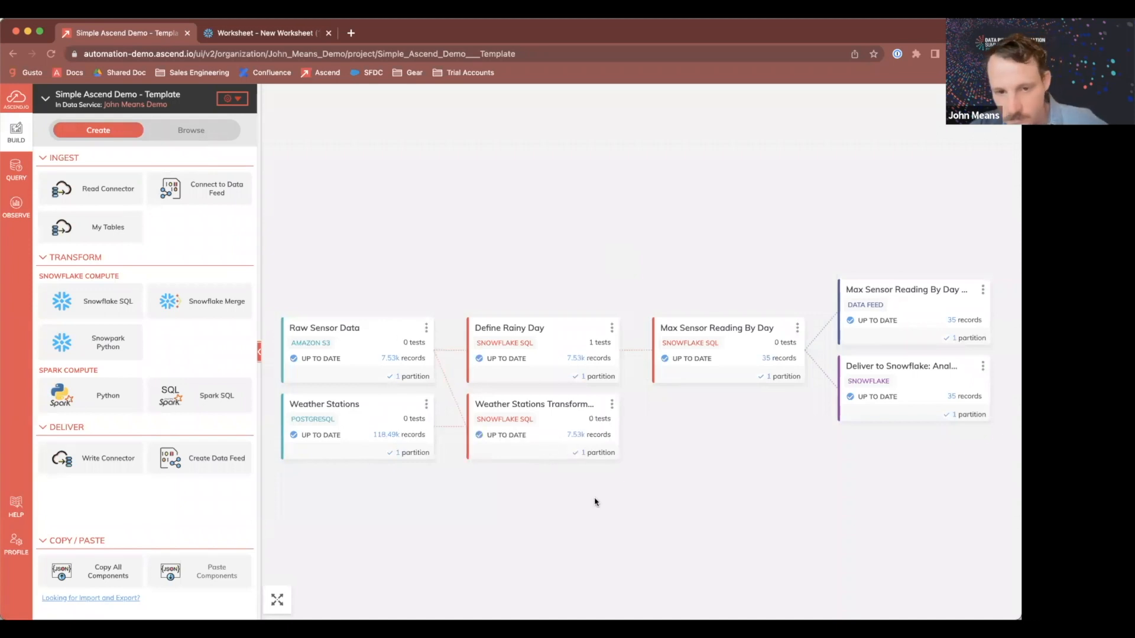
Step: Inspect the Weather Stations Transform's schema fields and records, then close the preview
left_click(648, 409)
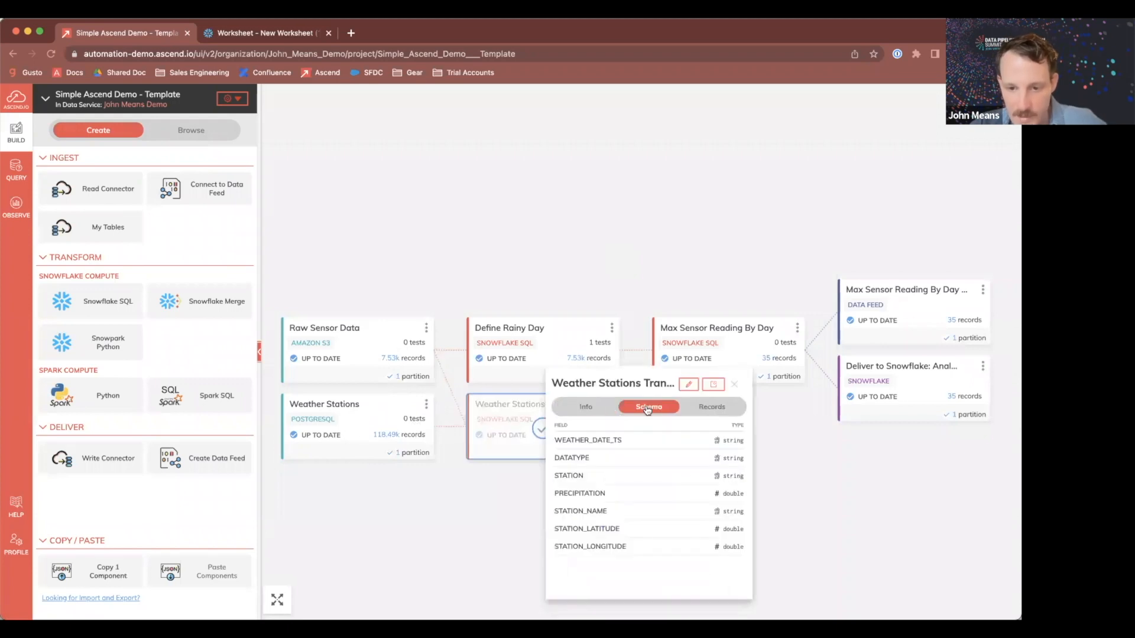
left_click_drag(554, 494, 618, 495)
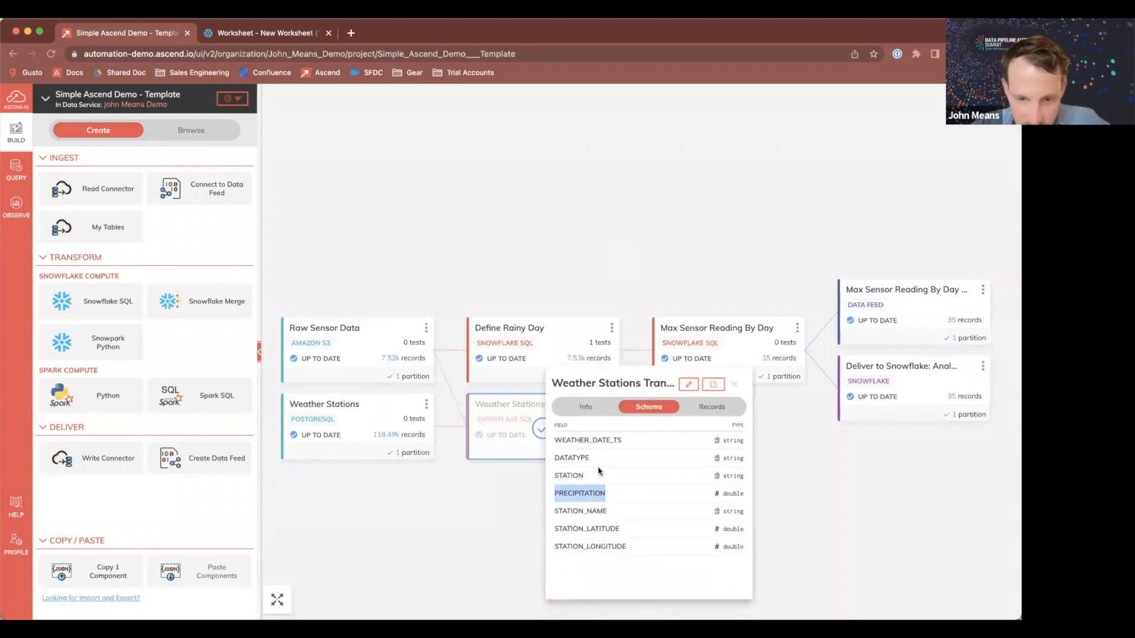
double_click(575, 440)
double_click(572, 458)
double_click(569, 475)
left_click_drag(556, 513, 625, 549)
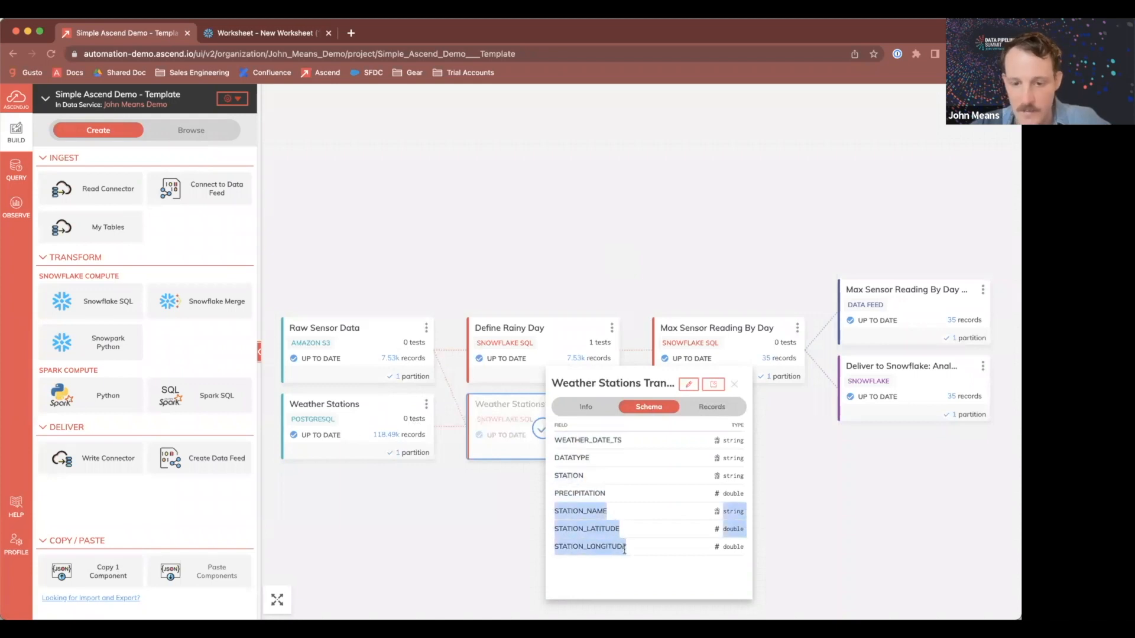
left_click(625, 548)
left_click(712, 407)
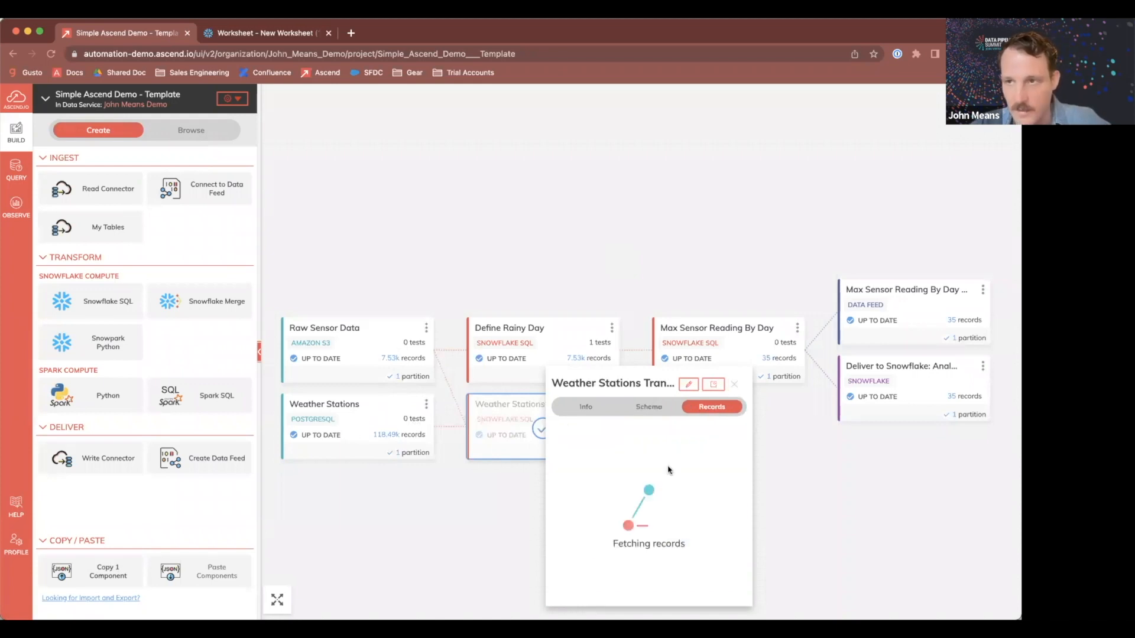
left_click(736, 386)
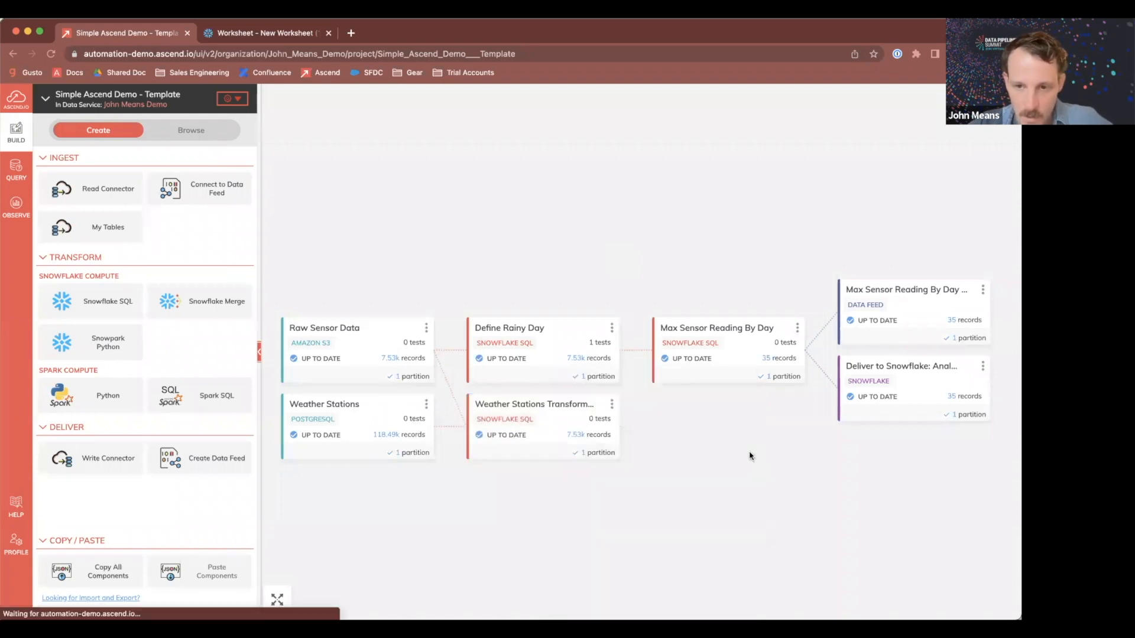
Step: Edit the Define Rainy Day transform so its FROM clause reads from Weather_Stations_transform instead of Raw_Sensor_Data, then update it
left_click(611, 328)
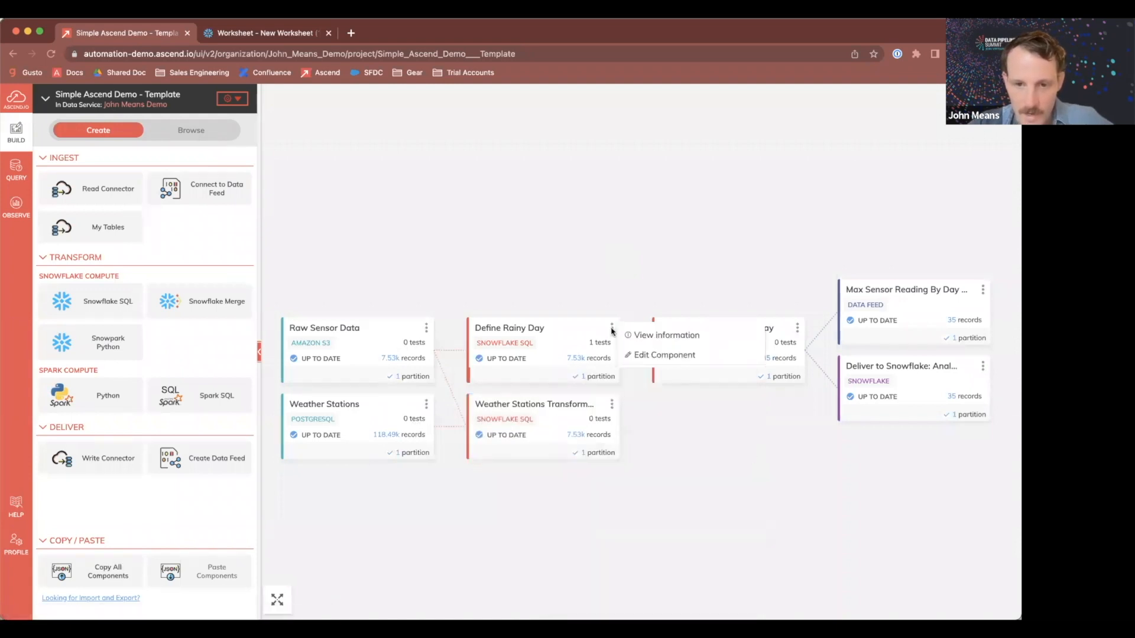
left_click(649, 357)
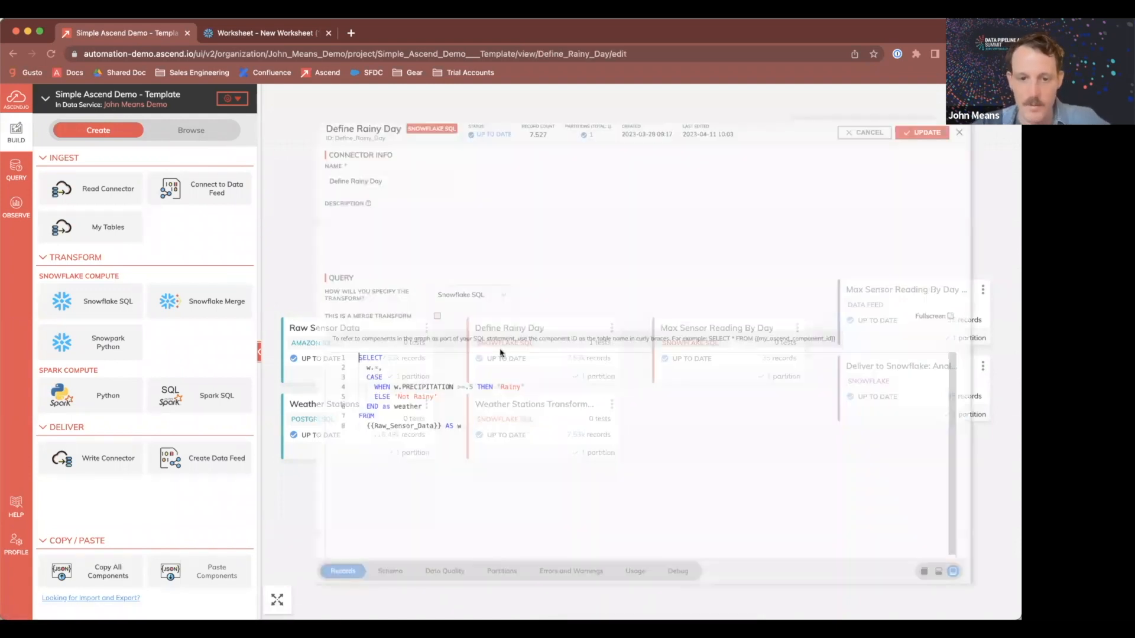
double_click(365, 437)
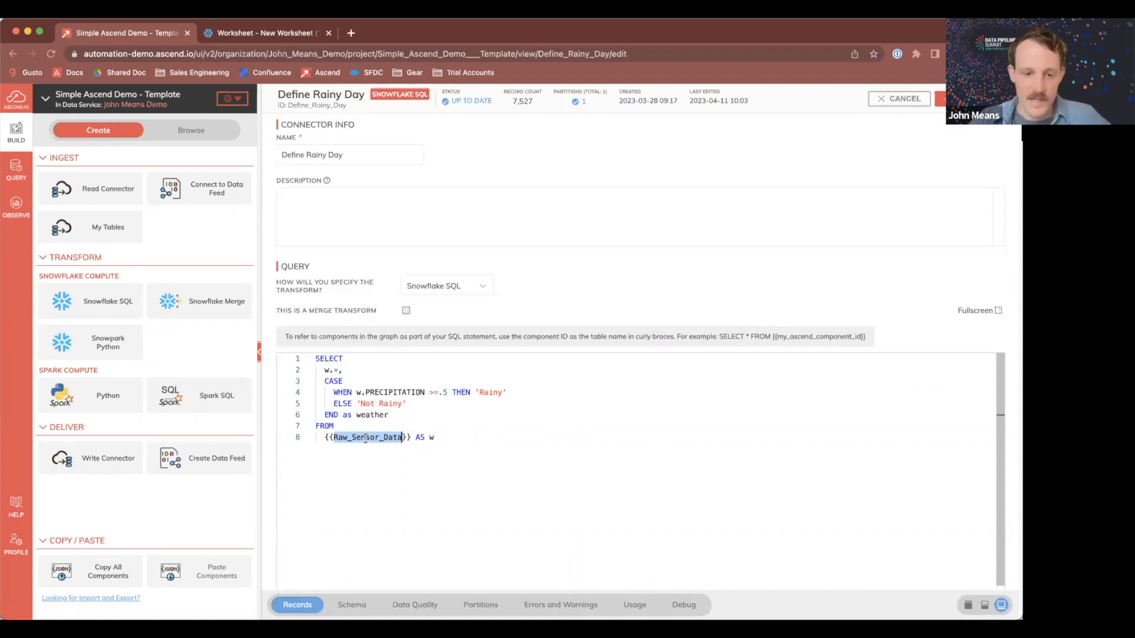
key("BackSpace")
type("We")
key("Down")
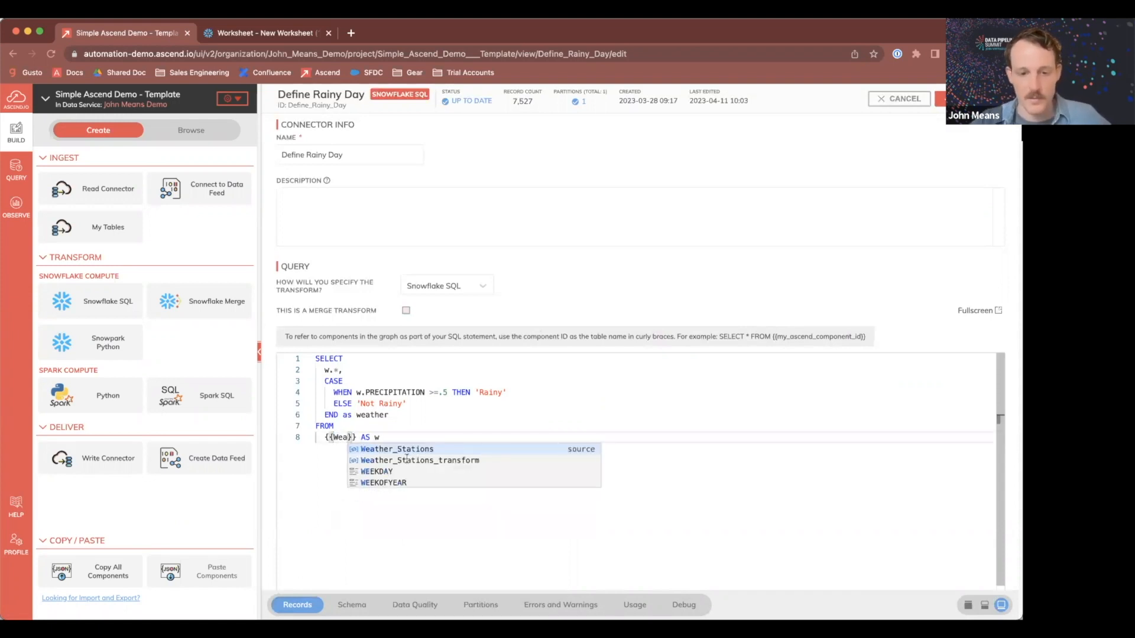
key("Return")
left_click(532, 438)
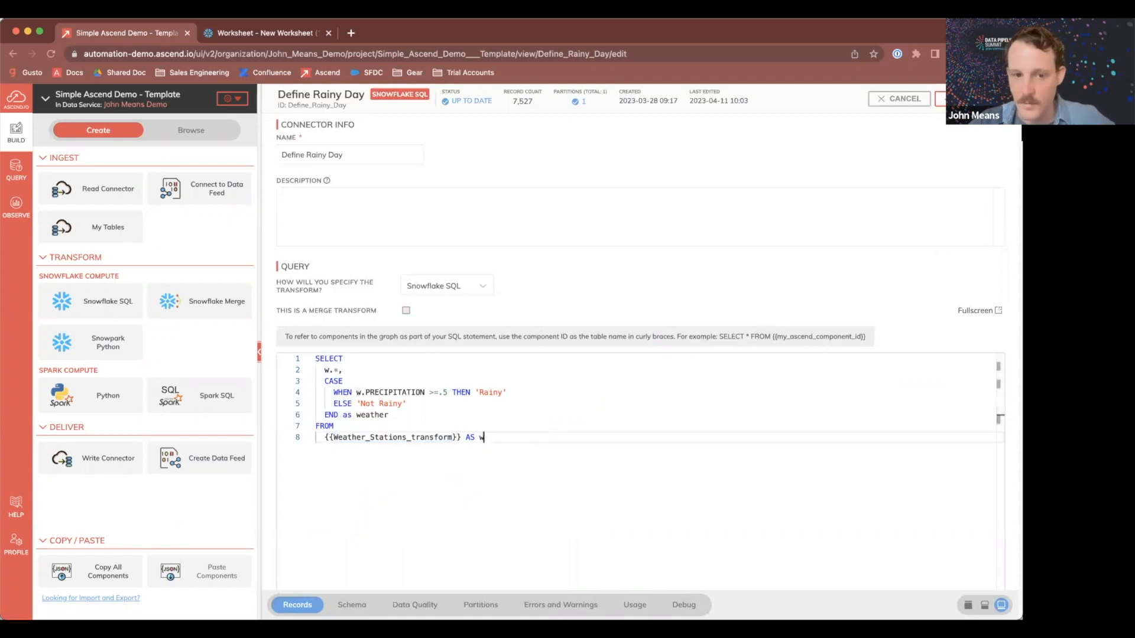
left_click(973, 98)
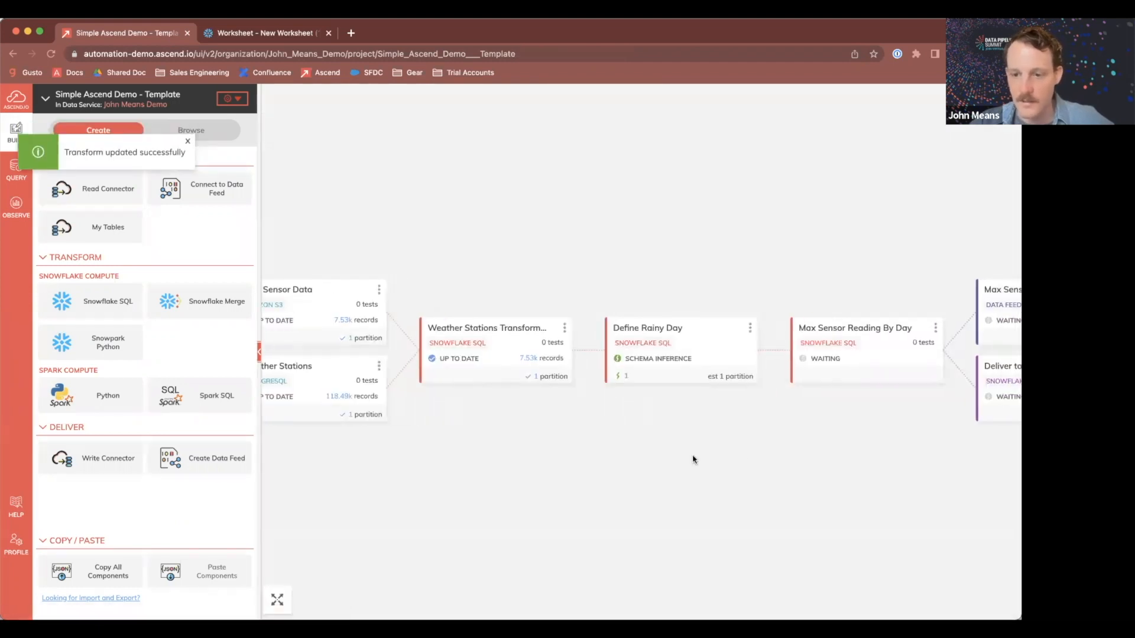
Step: Inspect the Max Sensor Reading By Day data feed's schema fields and records, then close the preview
scroll(687, 446, "down", 2)
scroll(687, 445, "up", 5)
left_click_drag(751, 433, 662, 455)
left_click_drag(731, 438, 689, 438)
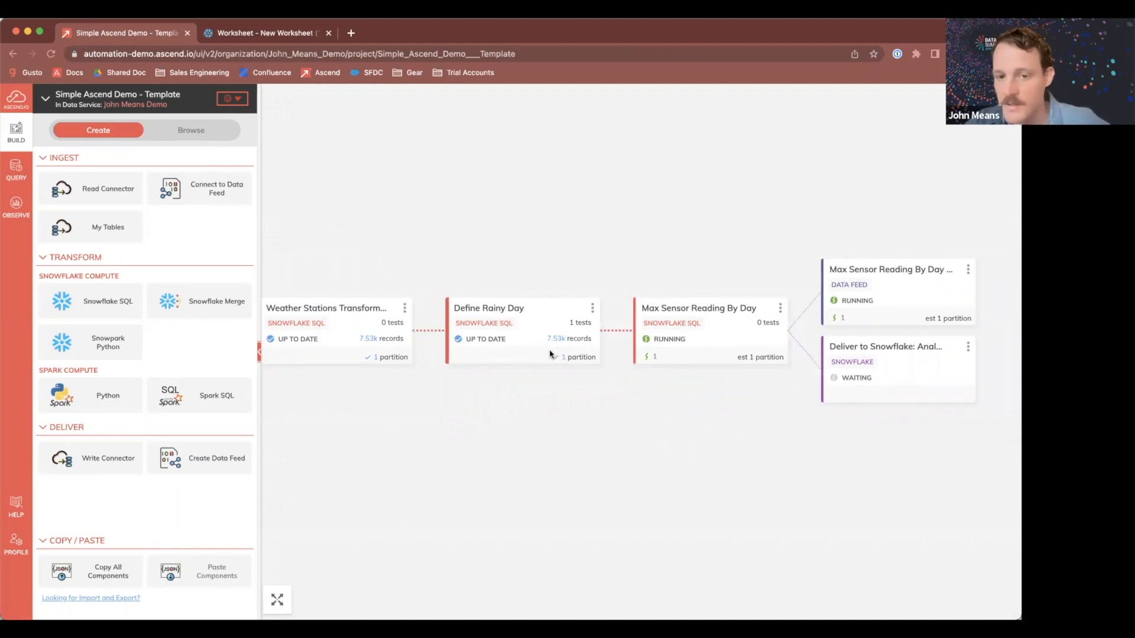
left_click_drag(752, 401, 677, 405)
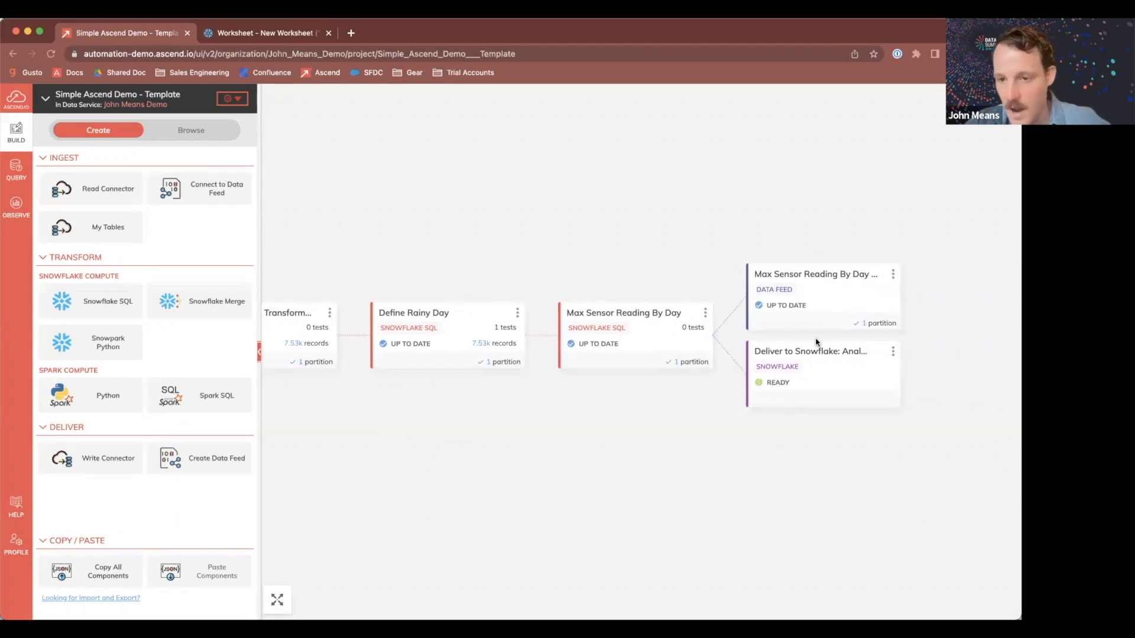
left_click(823, 300)
left_click(915, 334)
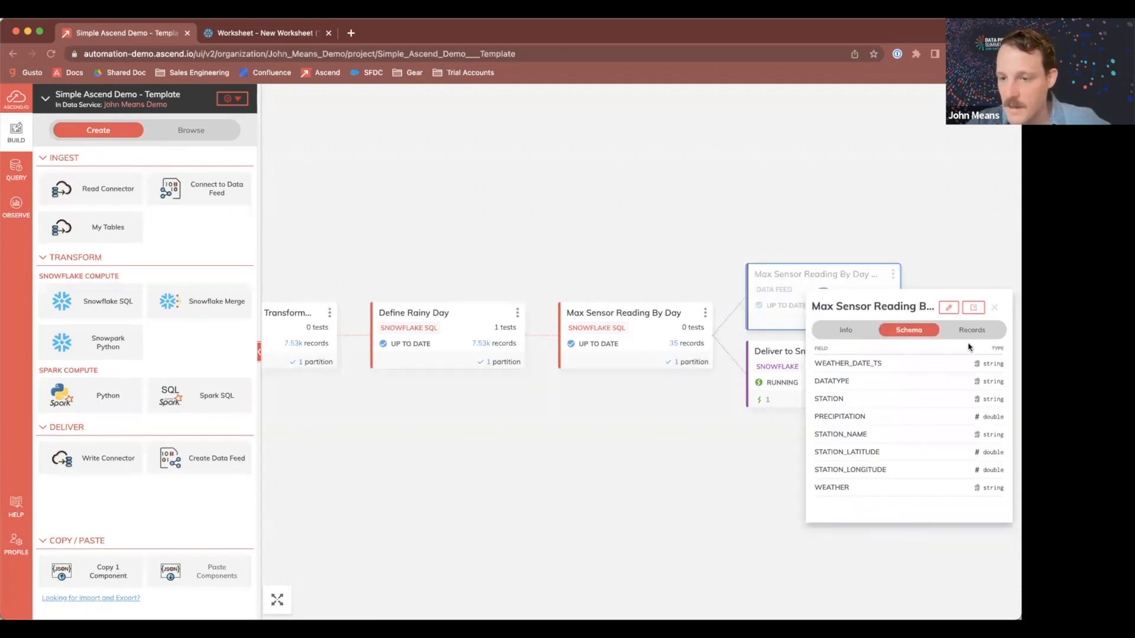
left_click(970, 331)
scroll(884, 437, "right", 5)
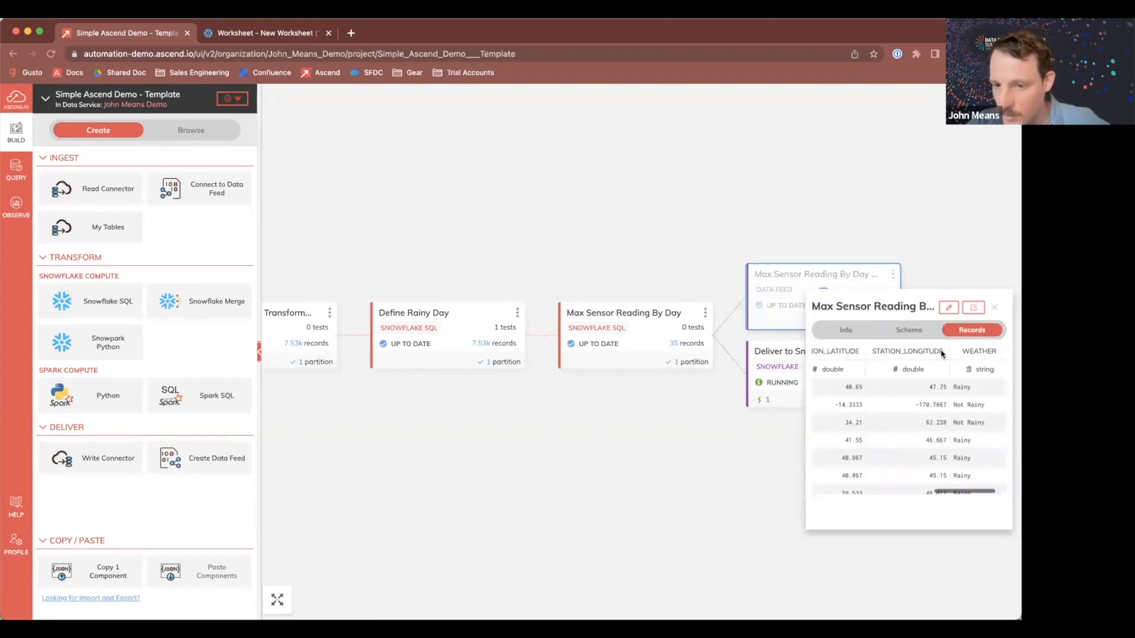
left_click(996, 308)
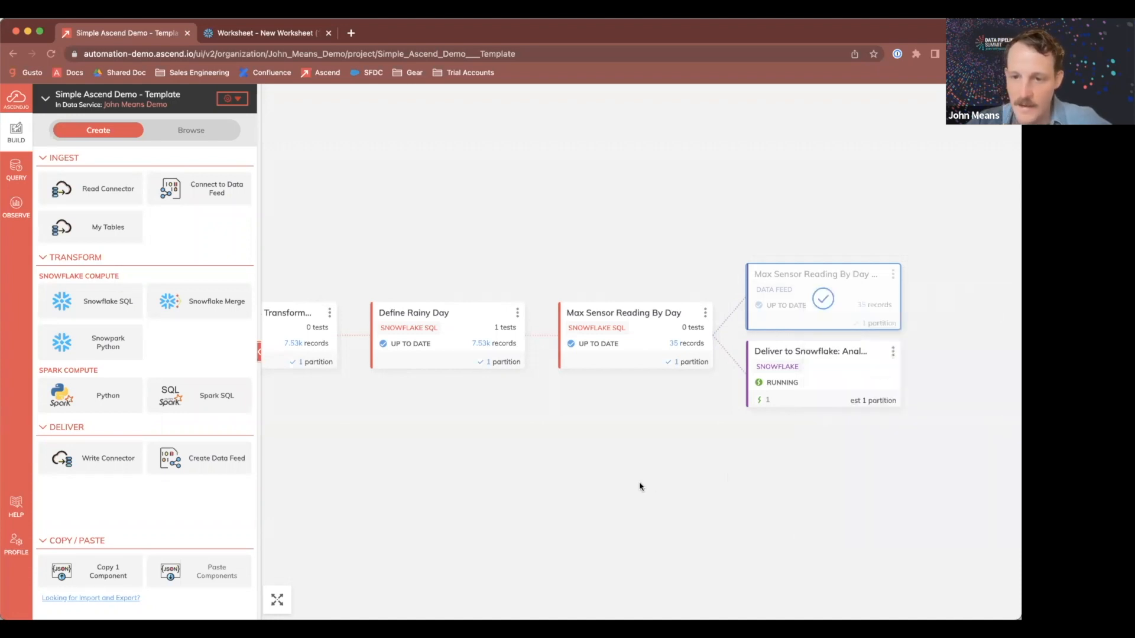
Step: Change the Define Rainy Day precipitation threshold to >=.45, update the transform and close the editor
left_click_drag(438, 446, 539, 446)
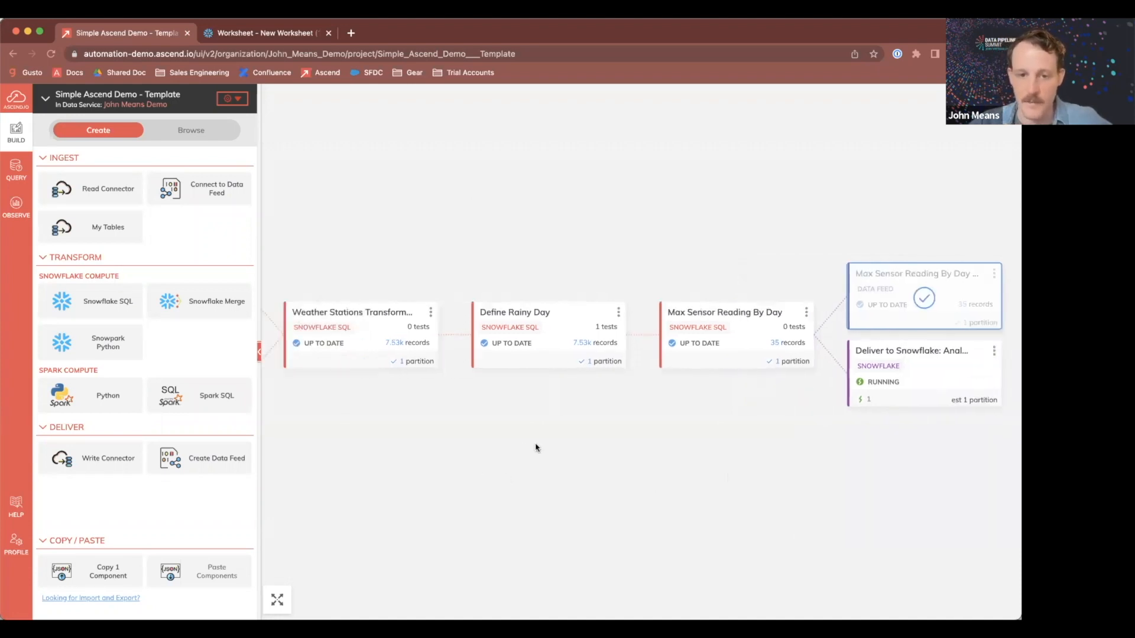
left_click(618, 312)
left_click(652, 335)
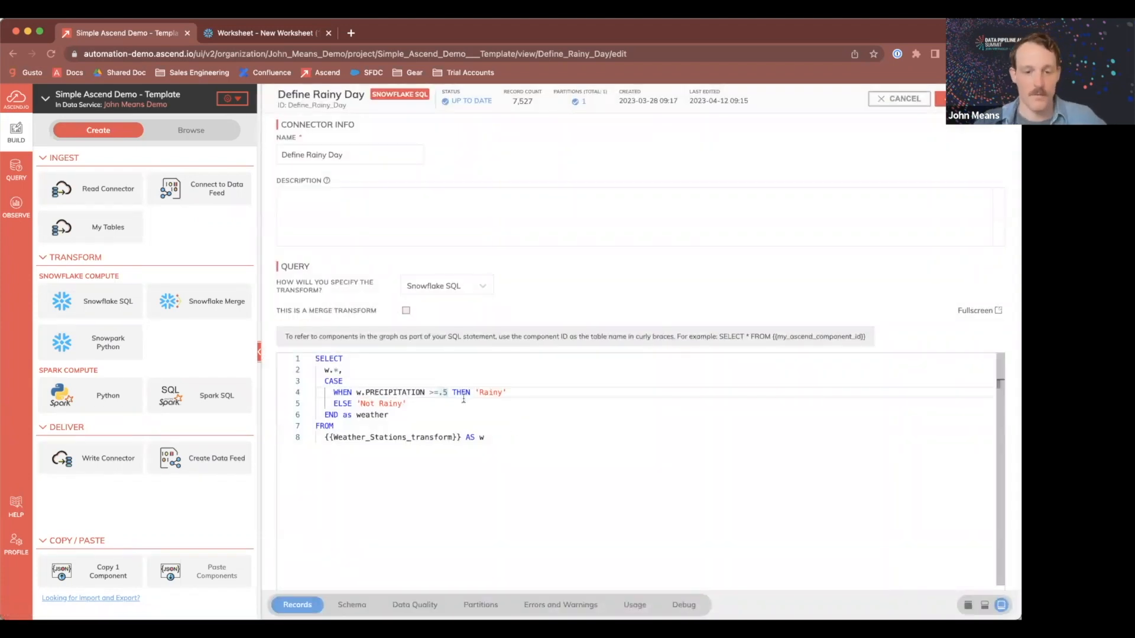
key("BackSpace")
type("45")
key("Down")
key("Down")
key("Down")
key("Down")
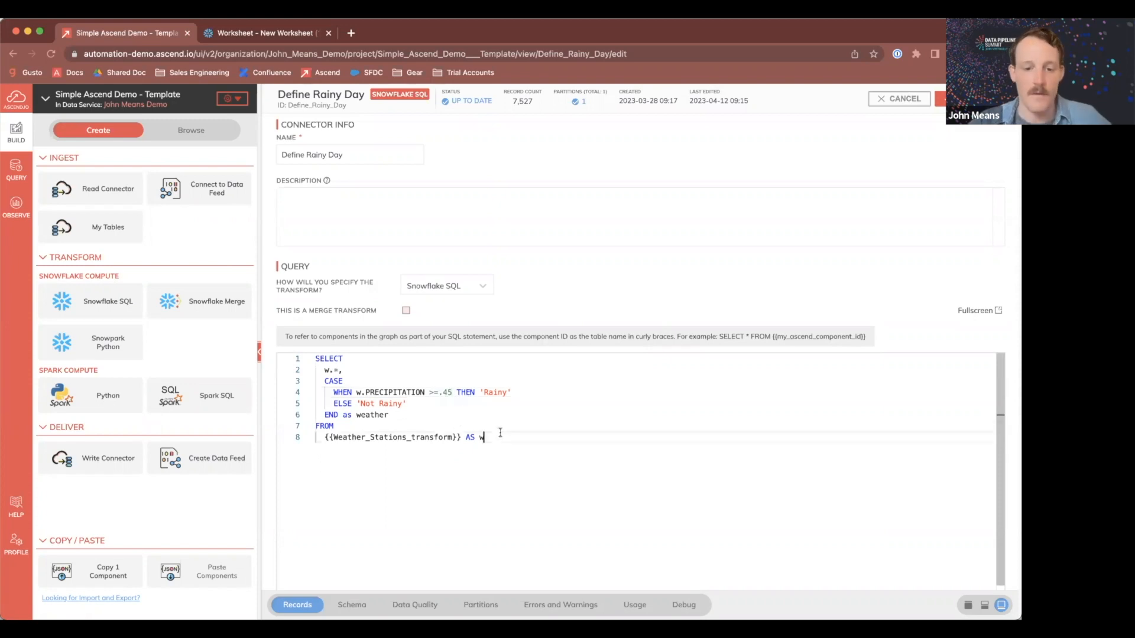
left_click(449, 393)
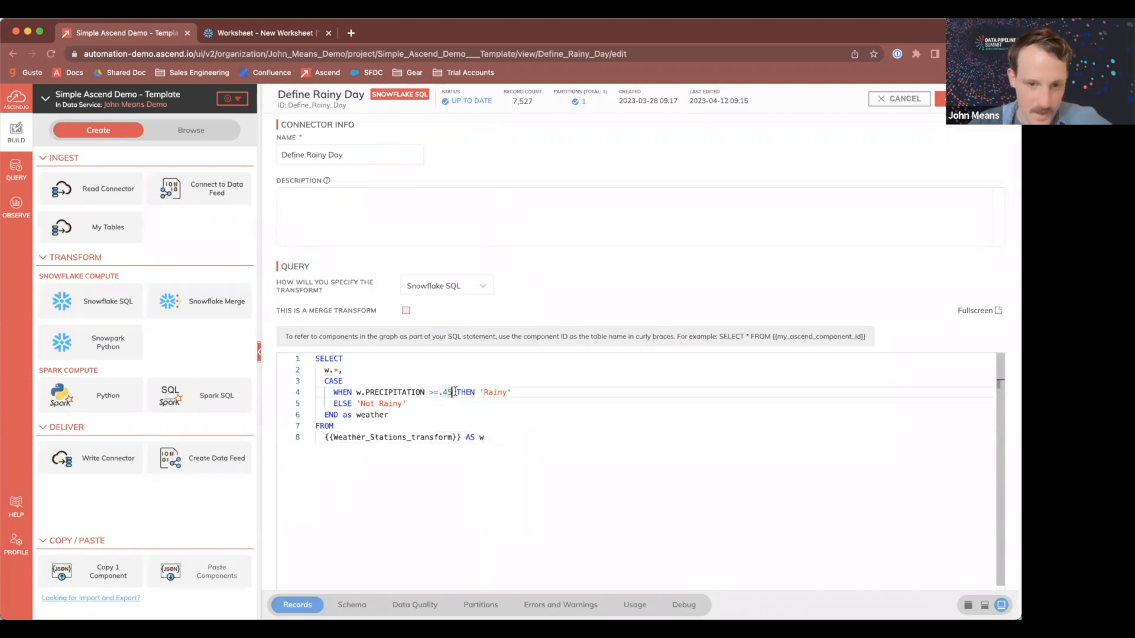
left_click(940, 99)
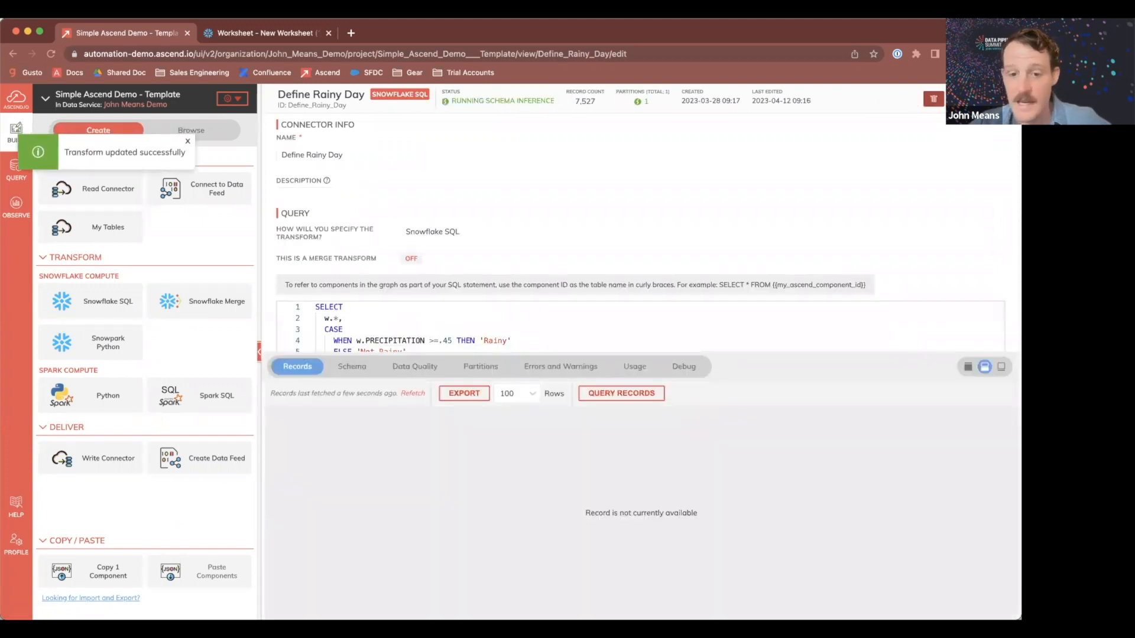
left_click(1004, 99)
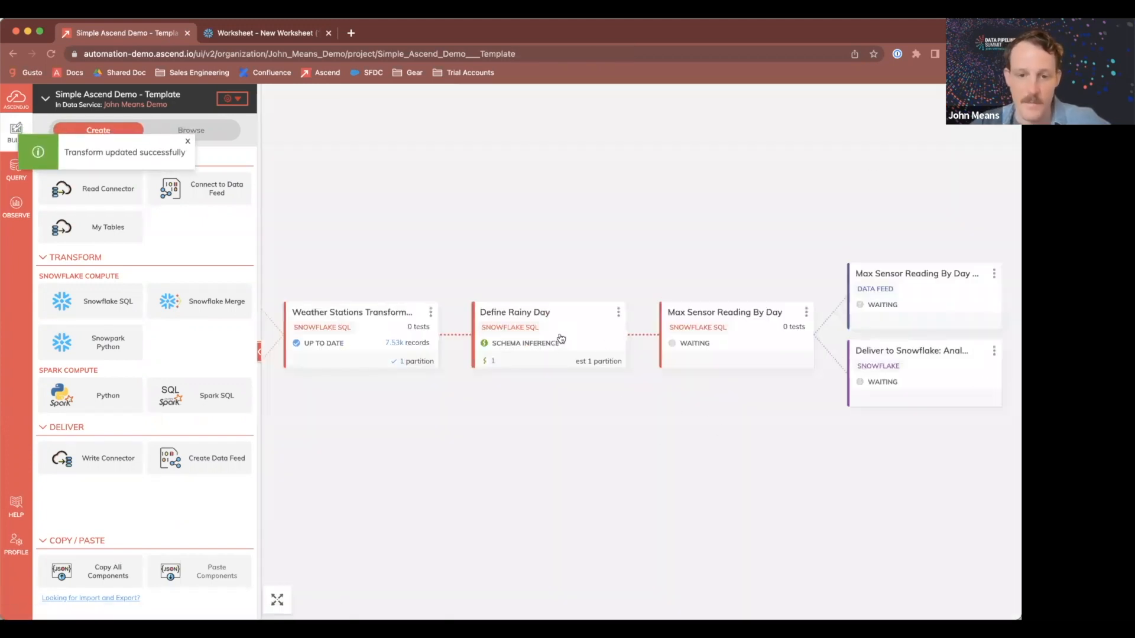
Step: Switch to the Snowflake worksheet, run the query on ANALYTICS_PROD.WEATHER, and examine the station name, latitude and longitude columns
scroll(608, 385, "right", 3)
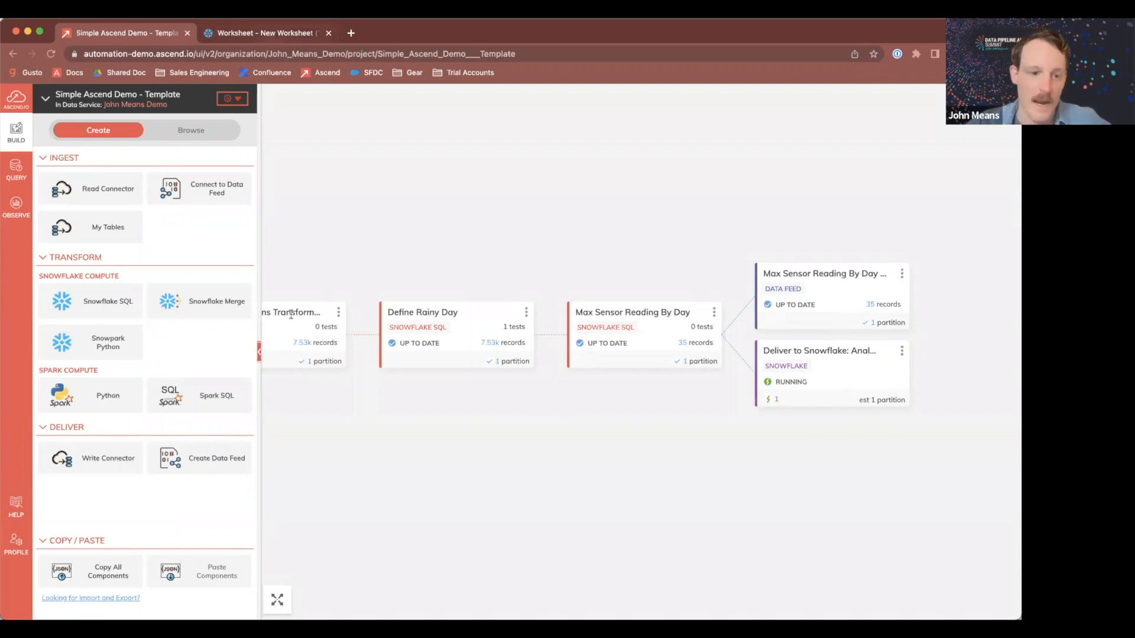
left_click(273, 35)
left_click_drag(269, 260, 185, 246)
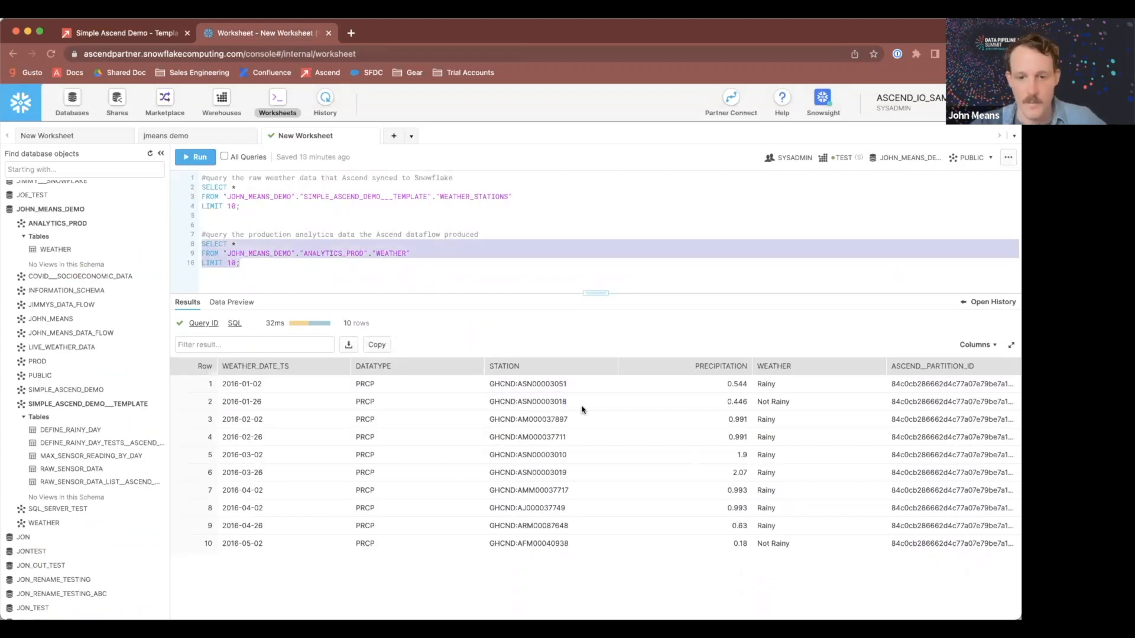
left_click(513, 383)
left_click_drag(255, 262, 185, 247)
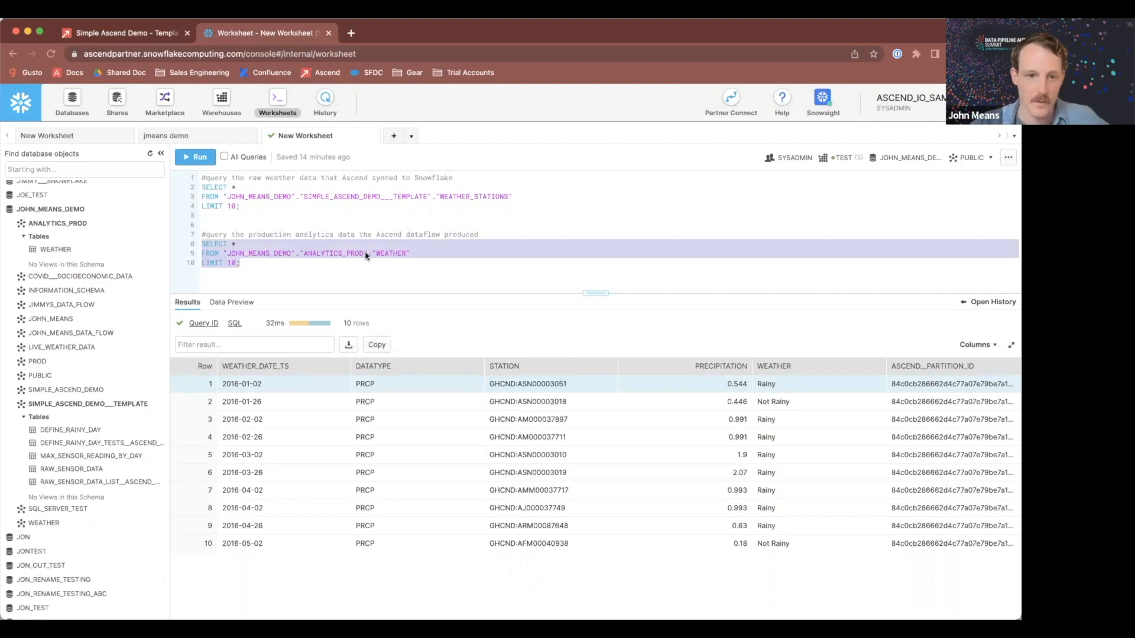
key("super+Return")
double_click(597, 384)
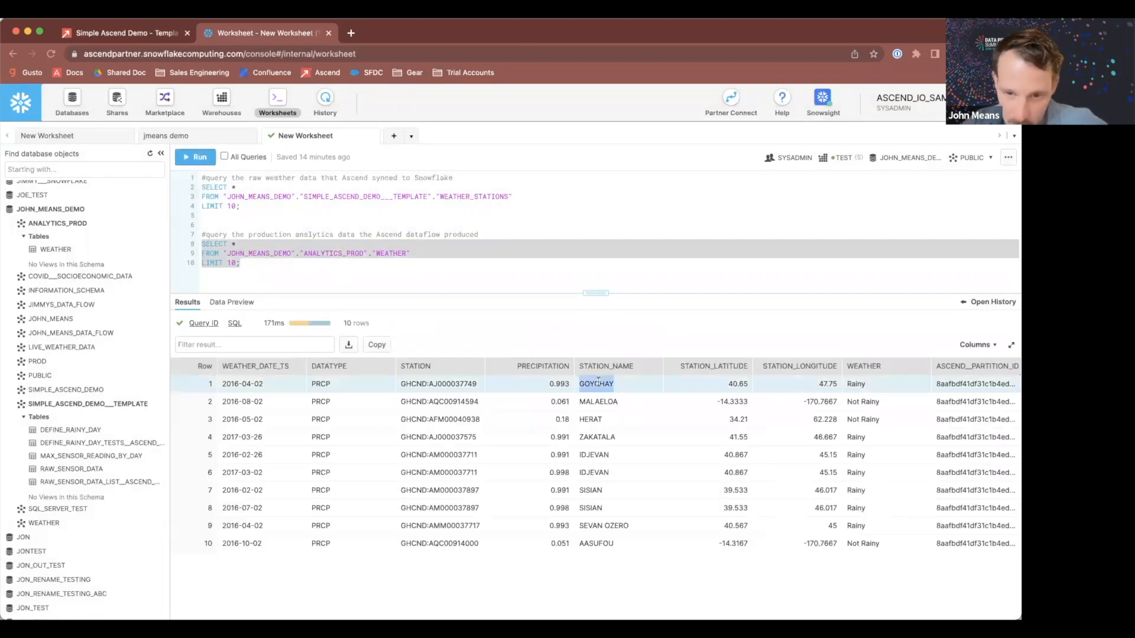
double_click(738, 384)
double_click(827, 383)
double_click(860, 385)
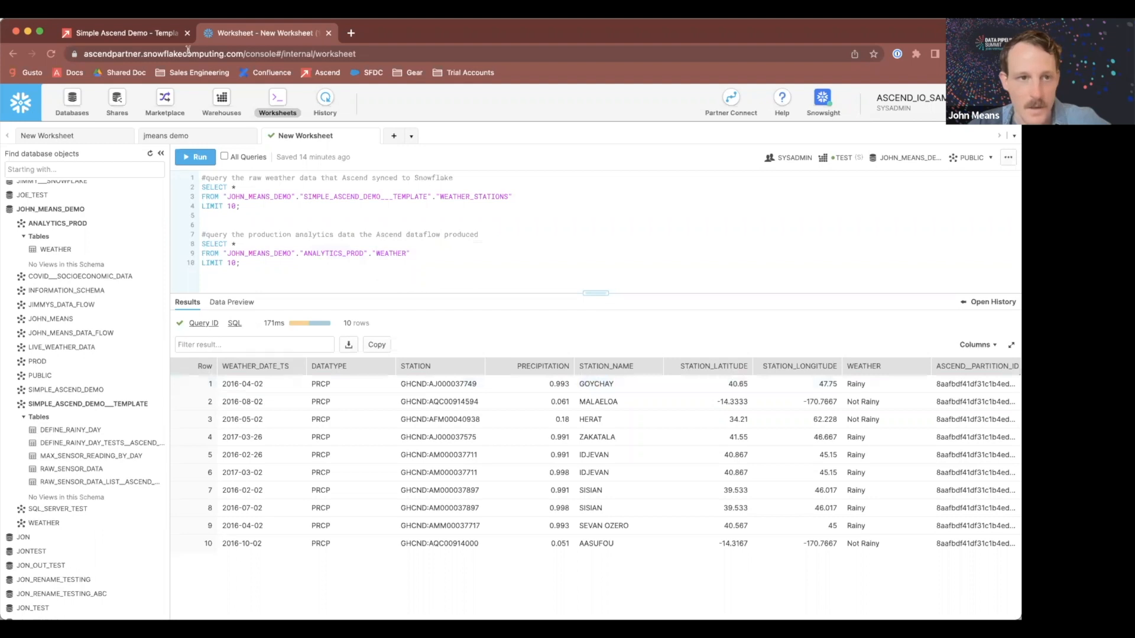
Step: Switch back to the Ascend pipeline graph and review the updated components
left_click(135, 37)
left_click_drag(593, 203, 701, 203)
scroll(701, 203, "down", 1)
left_click_drag(635, 218, 534, 263)
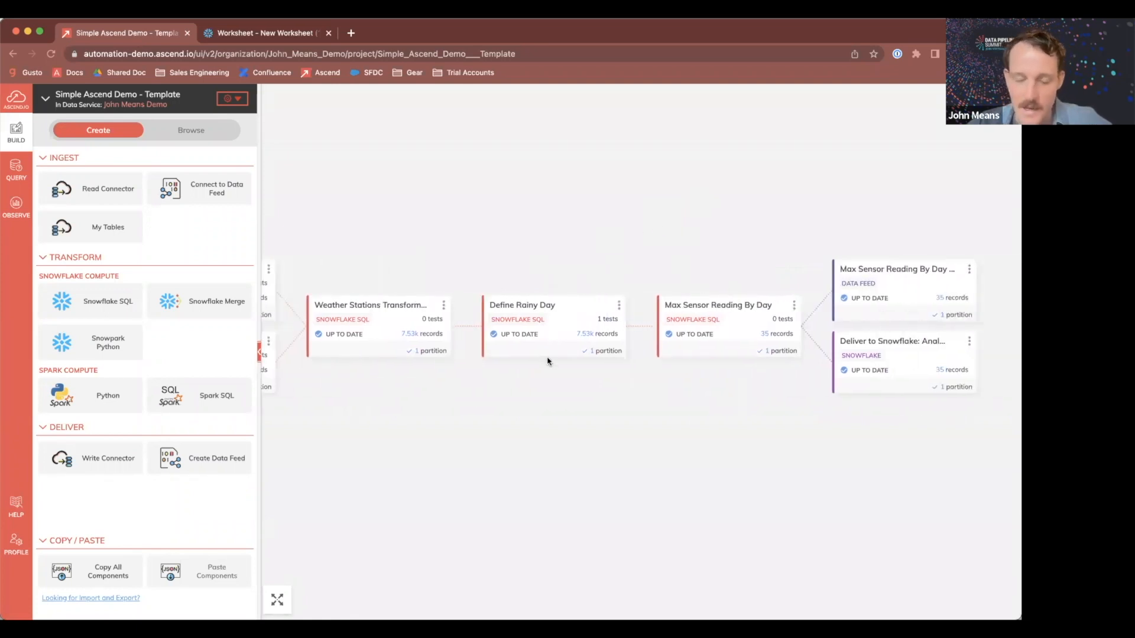